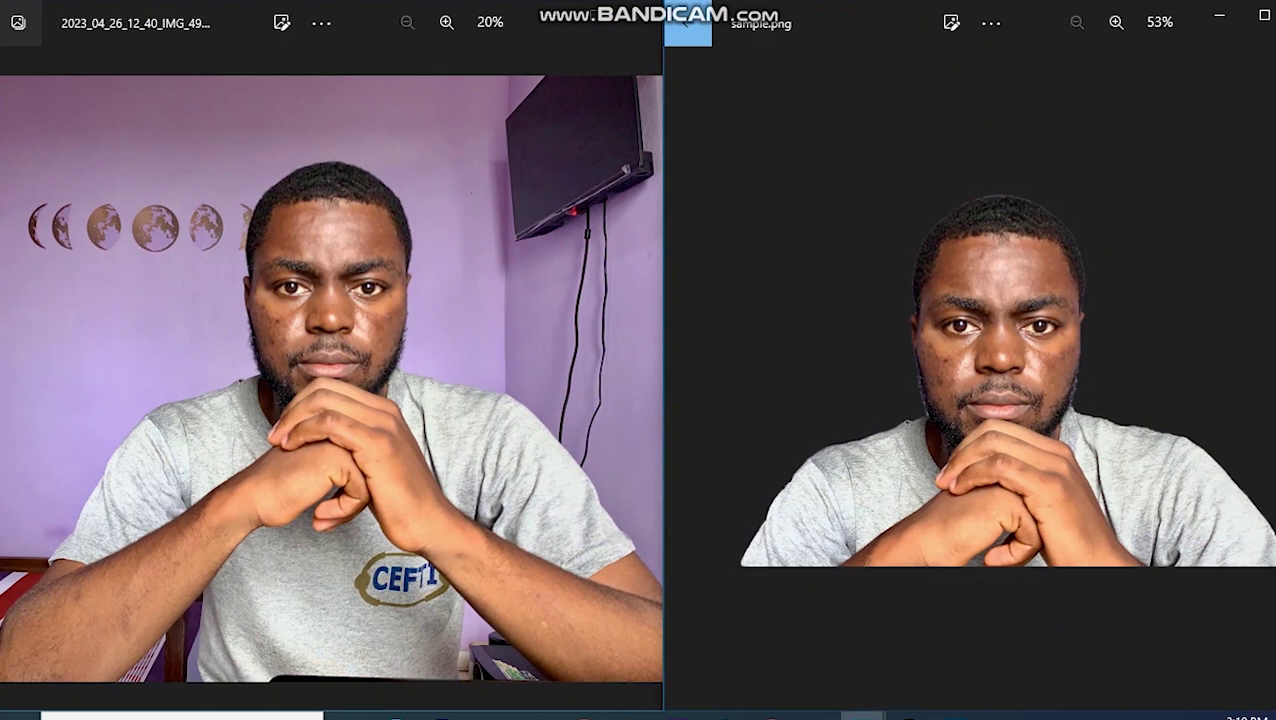
- Close both Windows Photos comparison windows and return to Photoshop
{"action": "left_click", "coordinate": [1219, 15]}
{"action": "left_click", "coordinate": [548, 15]}
{"action": "left_click", "coordinate": [953, 715]}
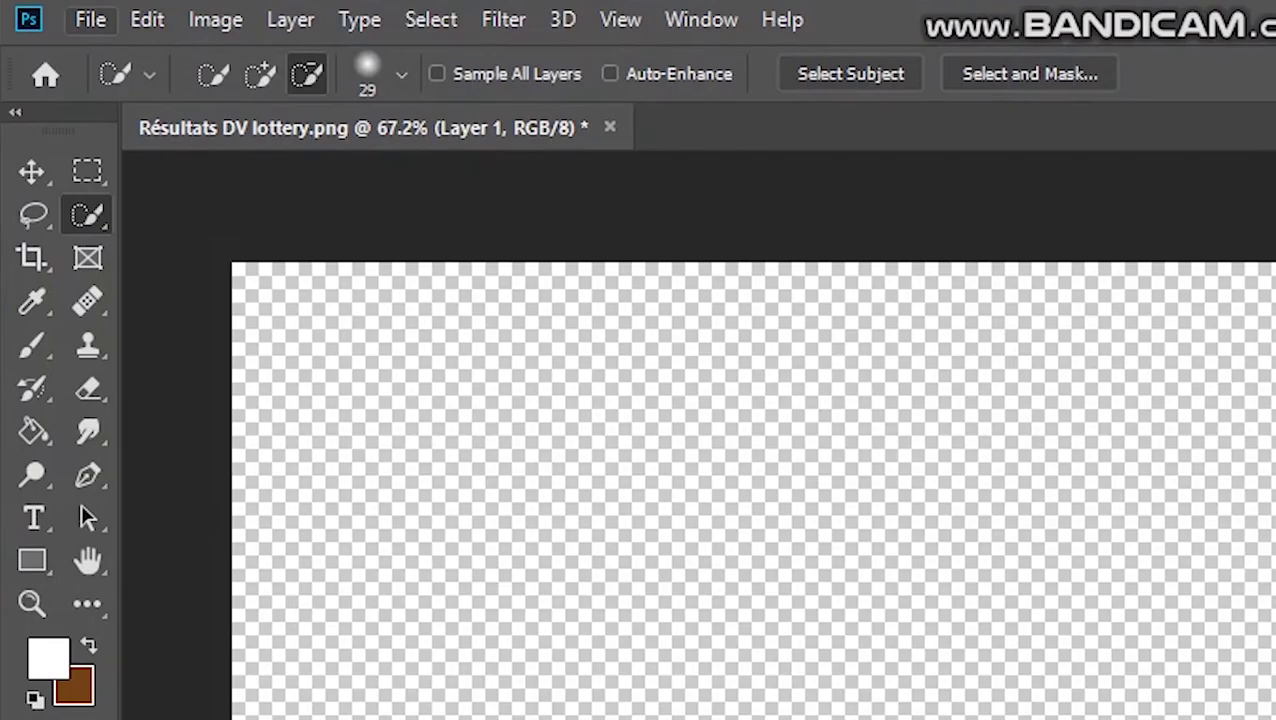
- Create a new 1280 × 720 pixel, 300 ppi document with Transparent background contents
{"action": "left_click", "coordinate": [47, 10]}
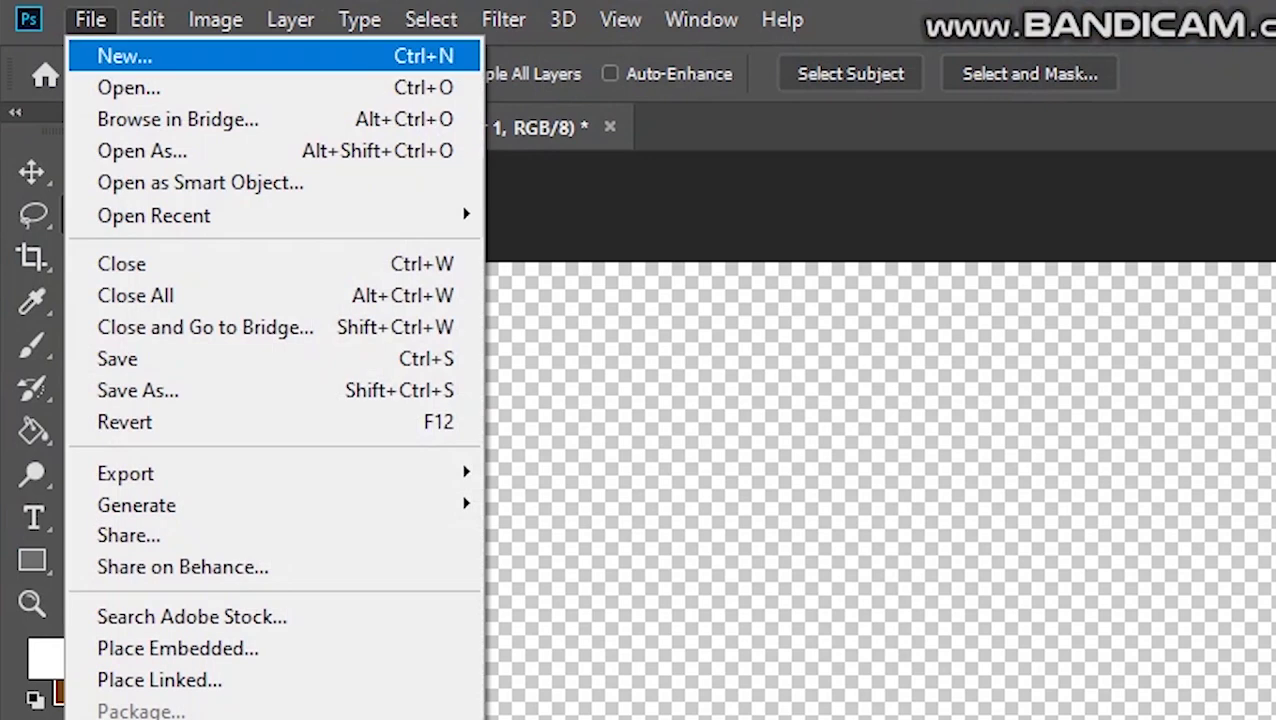
{"action": "left_click", "coordinate": [124, 56]}
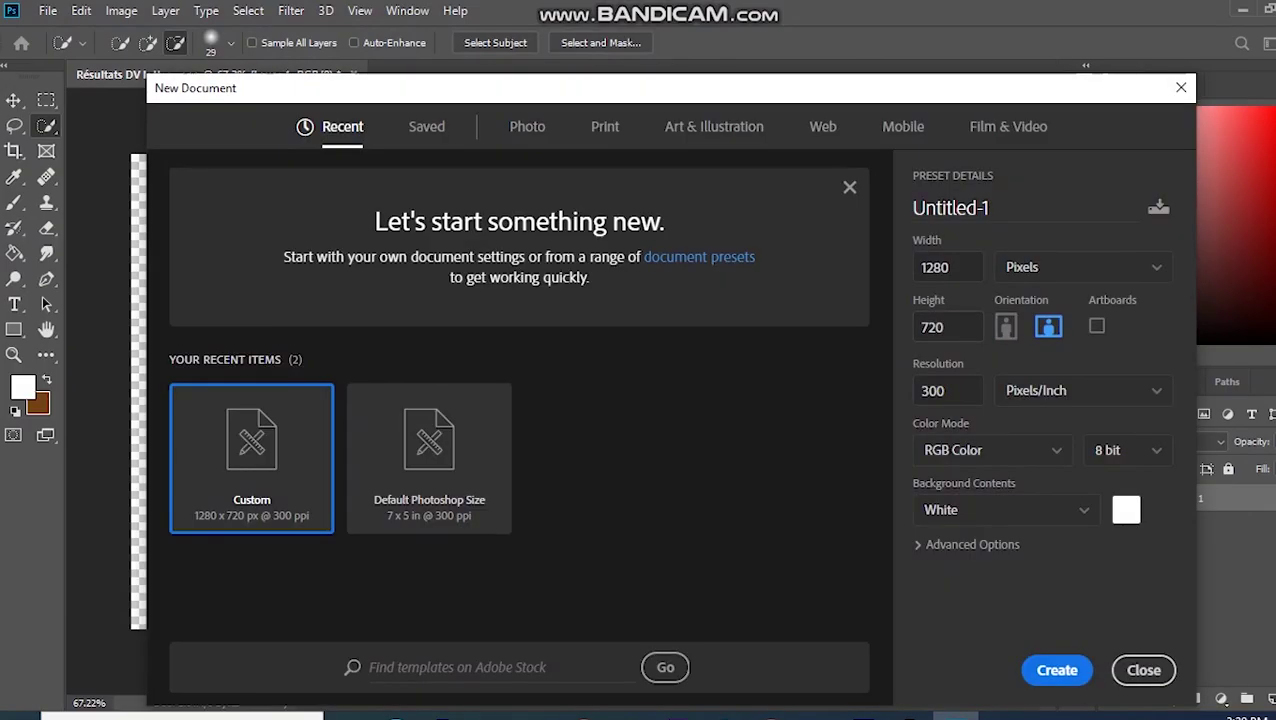
{"action": "left_click", "coordinate": [947, 267]}
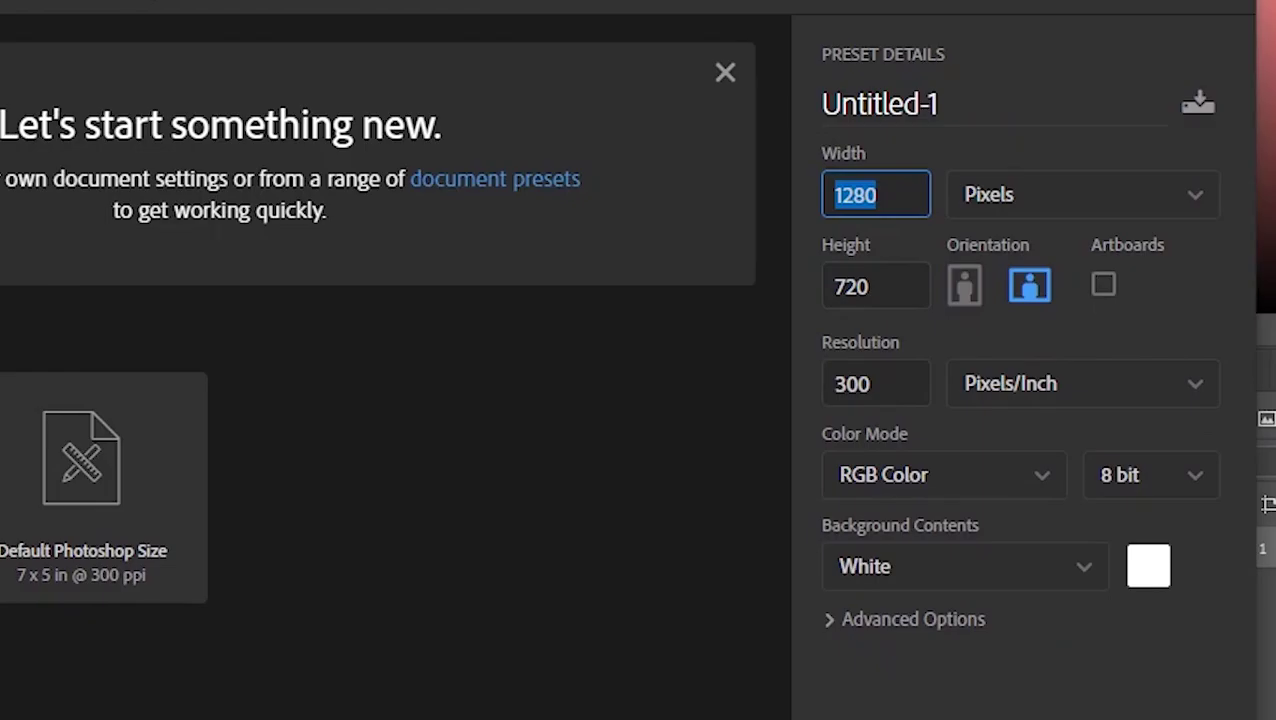
{"action": "key", "text": "Tab"}
{"action": "key", "text": "shift+Tab"}
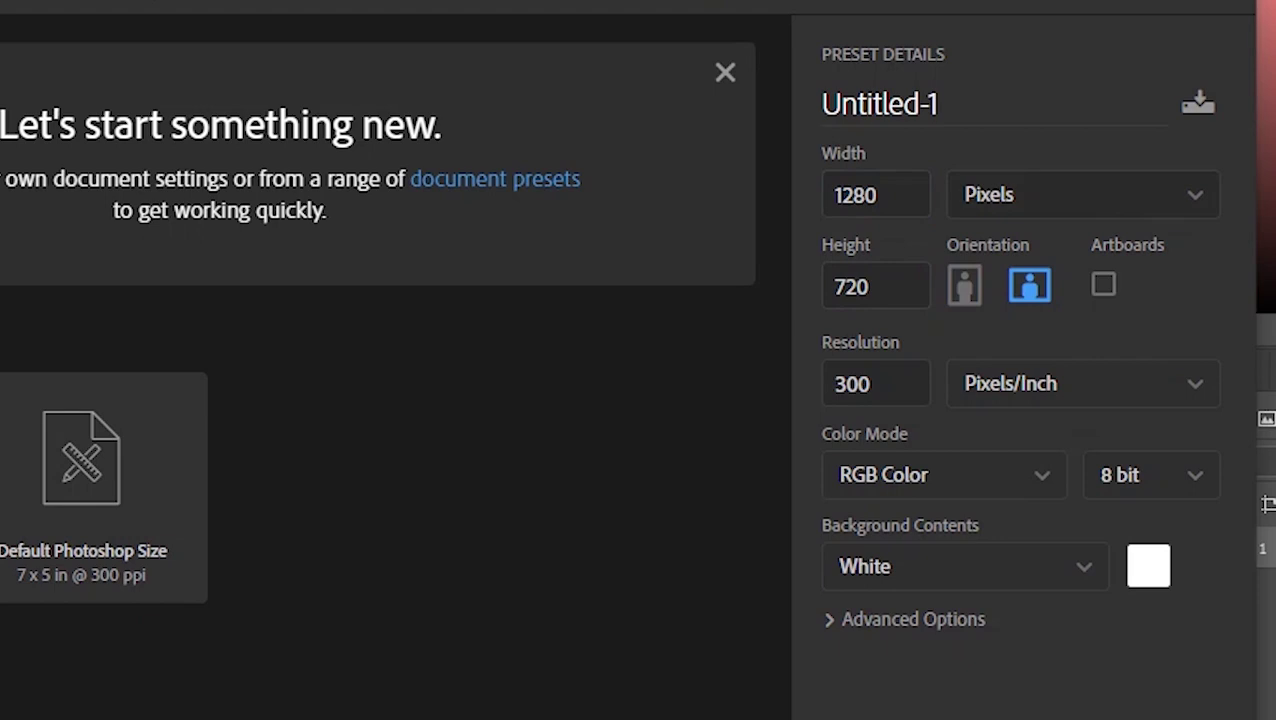
{"action": "left_click", "coordinate": [1083, 194]}
{"action": "left_click", "coordinate": [985, 242]}
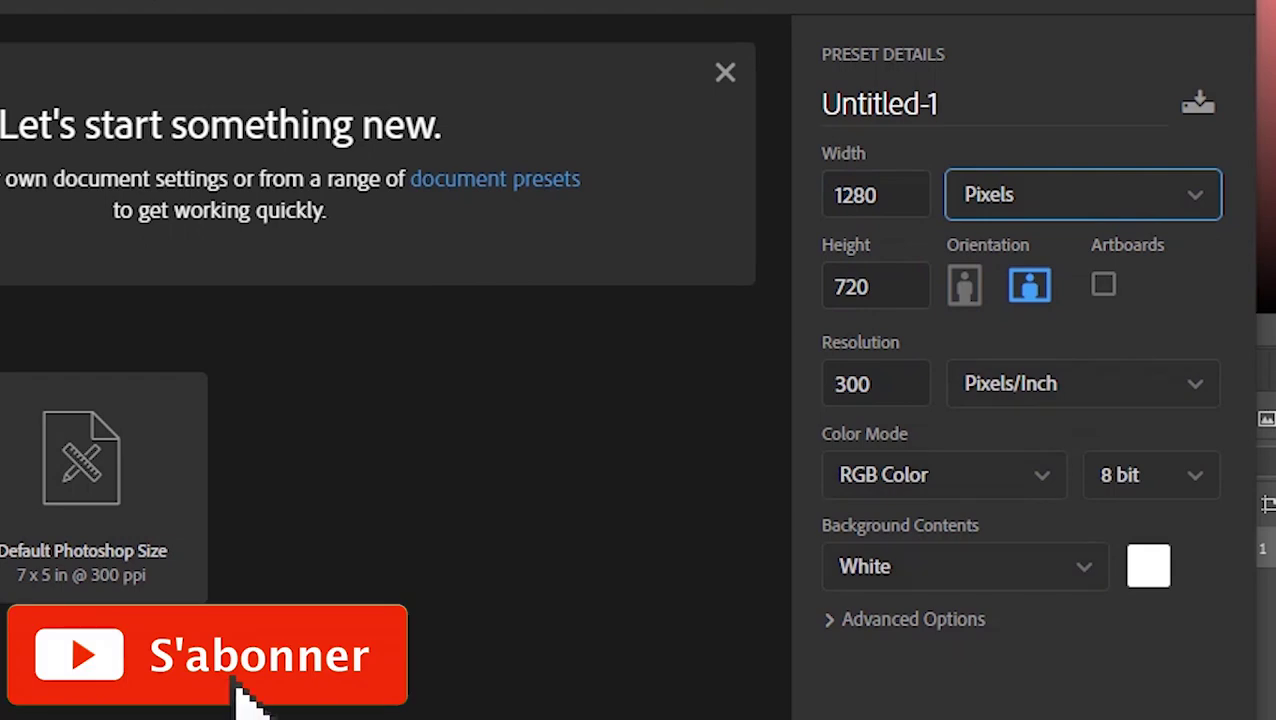
{"action": "left_click", "coordinate": [965, 566]}
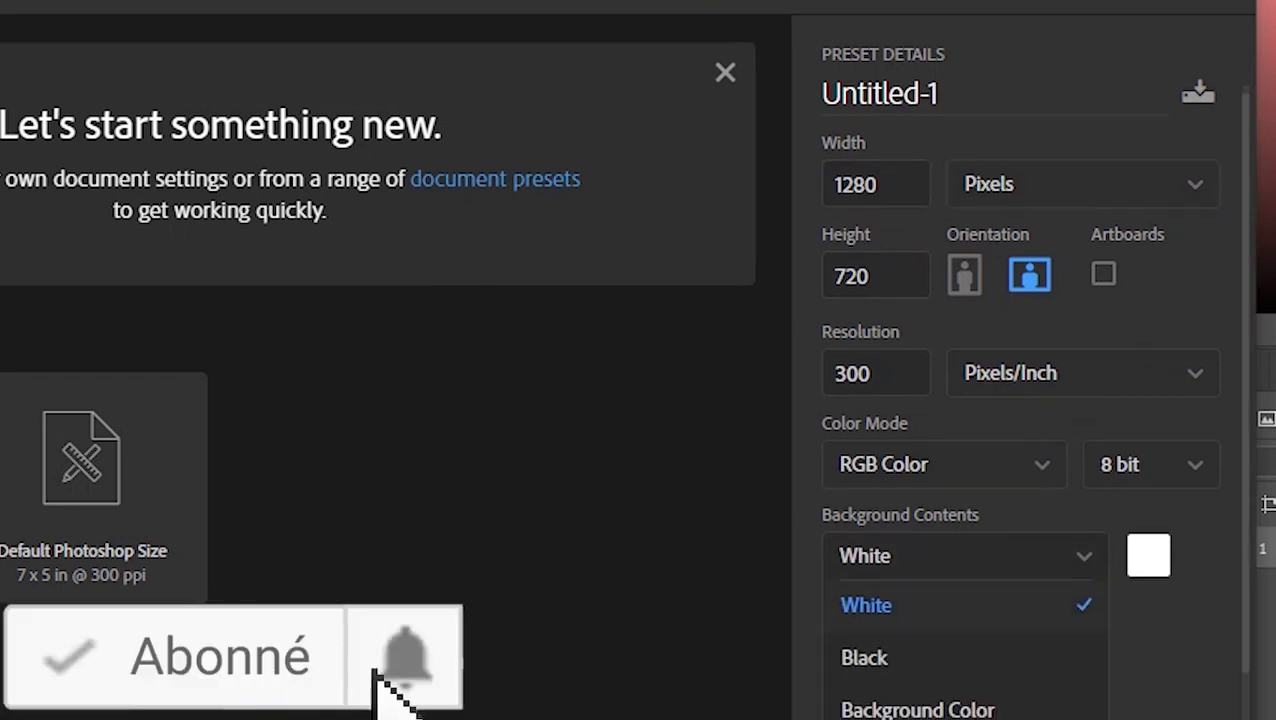
{"action": "left_click", "coordinate": [890, 674]}
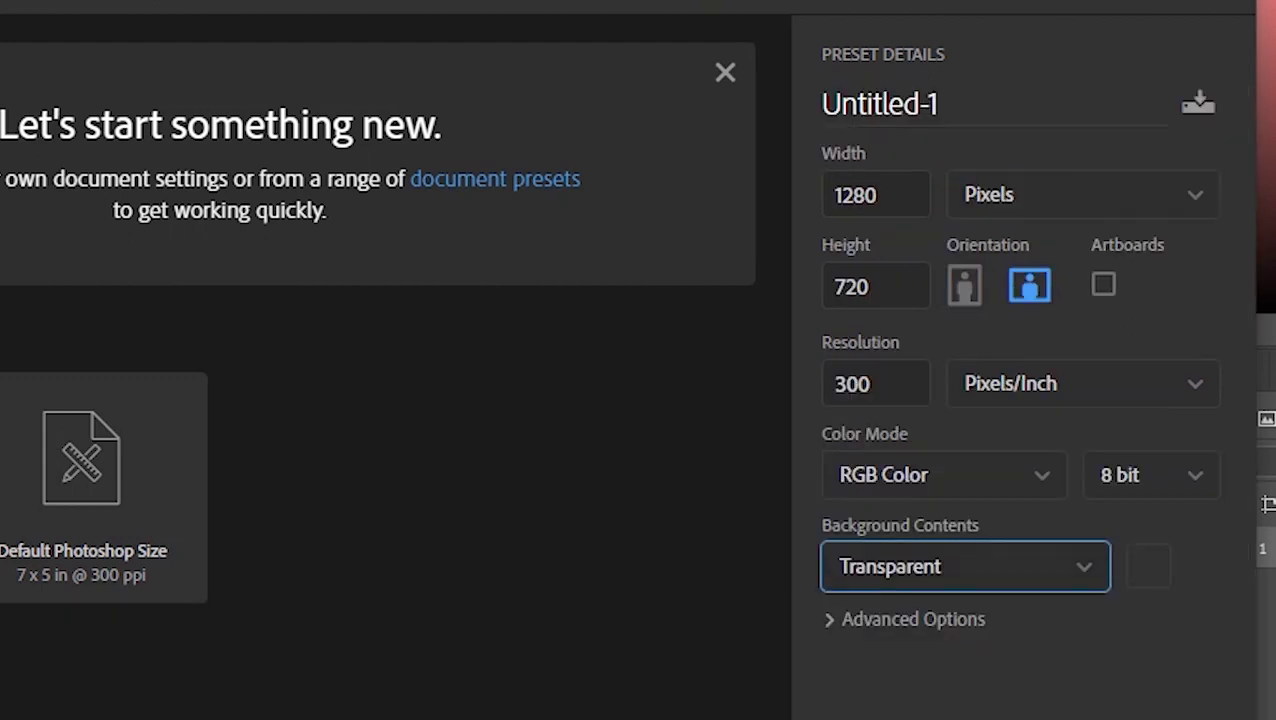
{"action": "left_click", "coordinate": [1042, 640]}
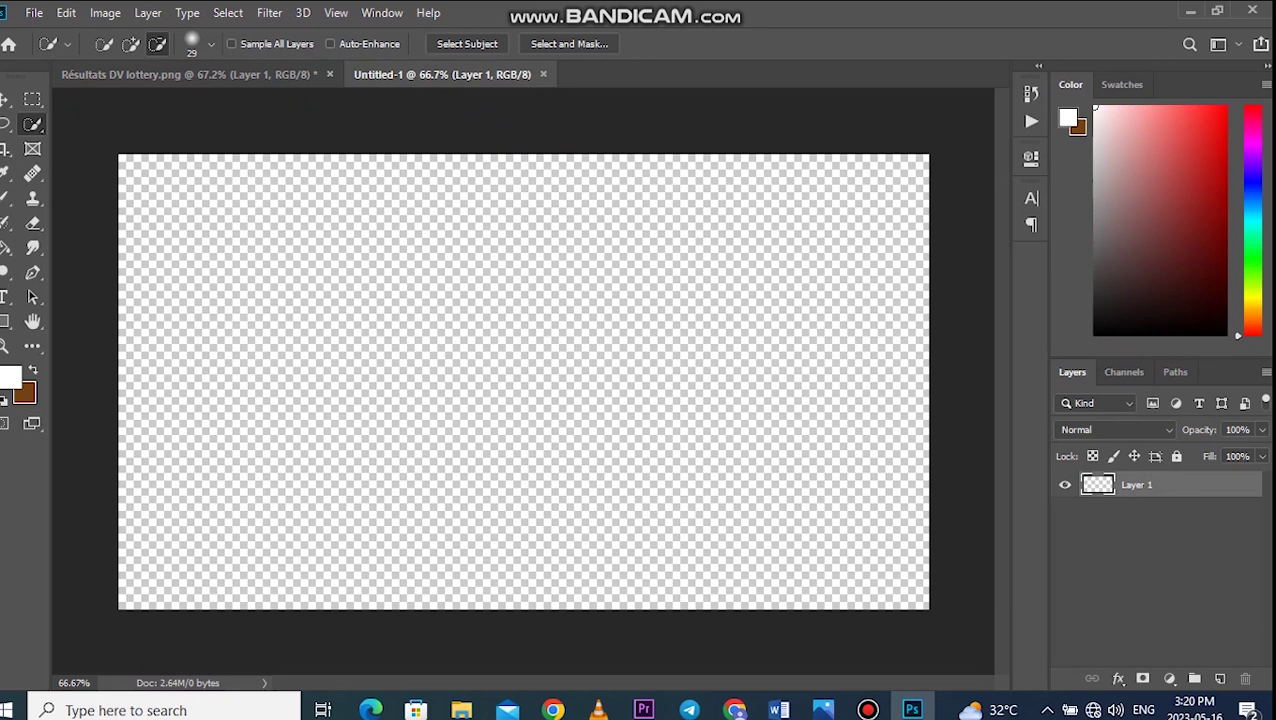
- Drag the 2023_04_26_12_40_IMG_4977 photo from File Explorer into the new document
{"action": "key", "text": "v"}
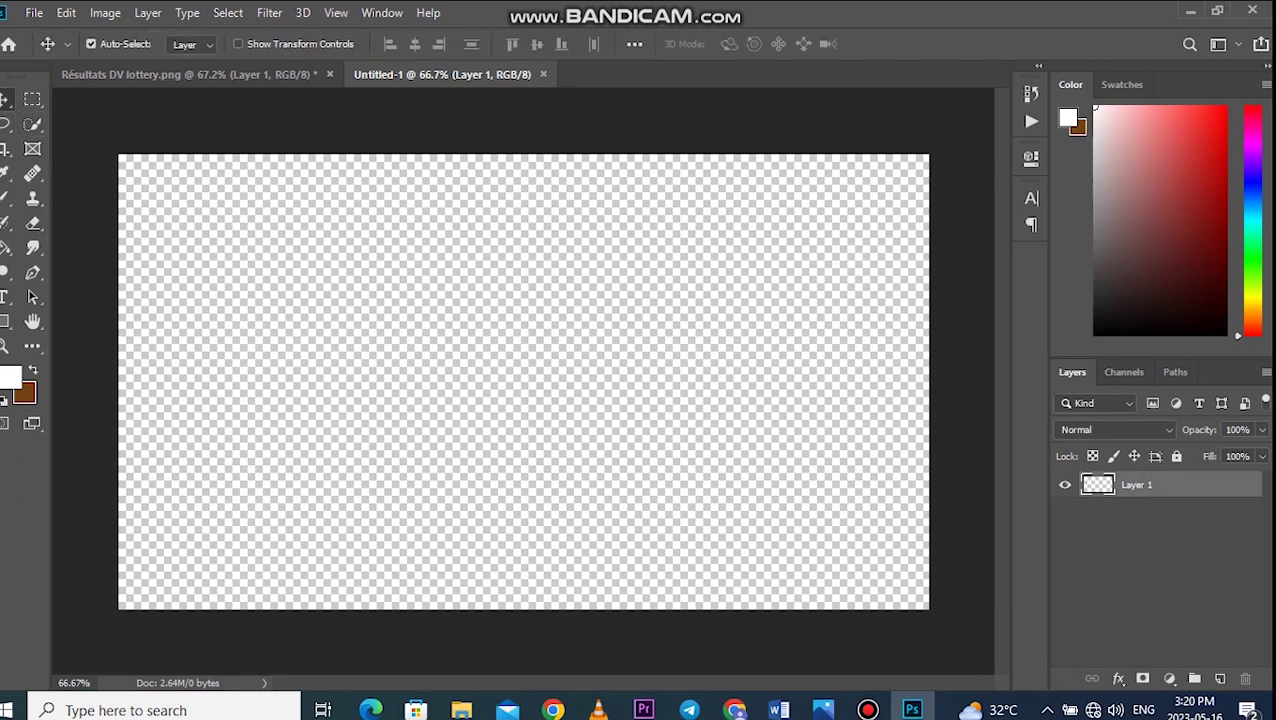
{"action": "key", "text": "alt+Tab"}
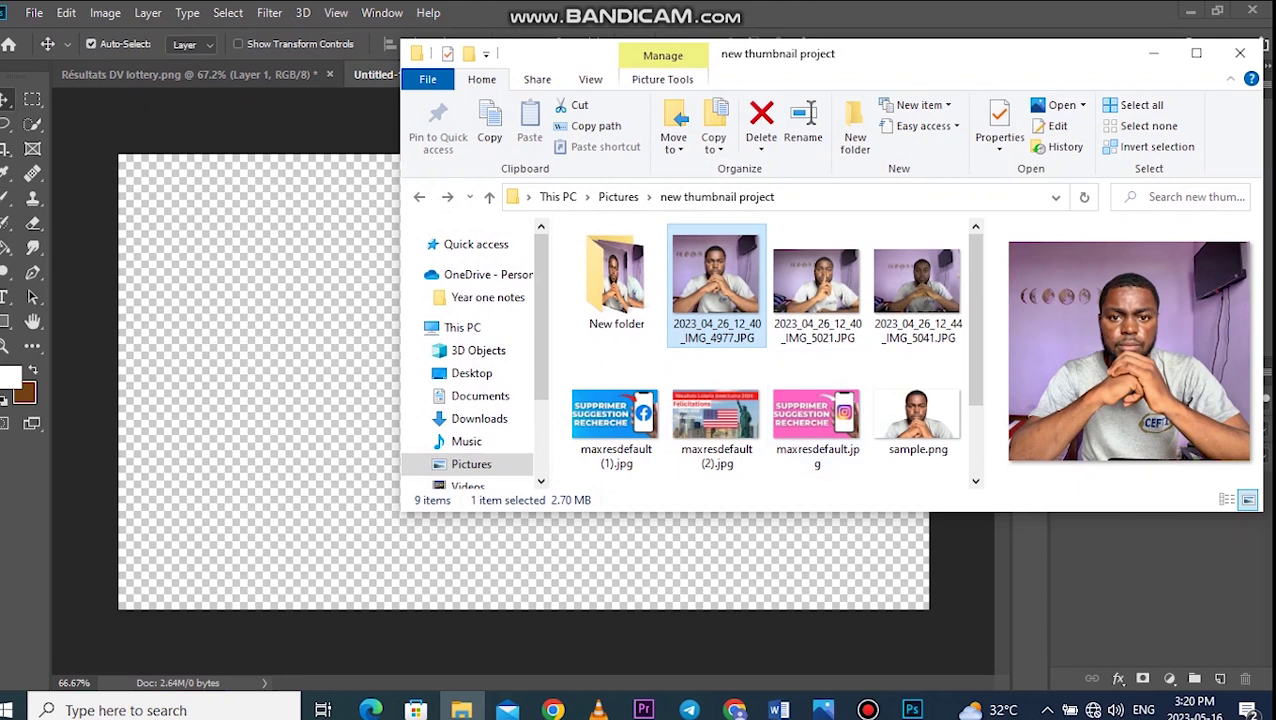
{"action": "left_click_drag", "start_coordinate": [715, 280], "coordinate": [715, 268]}
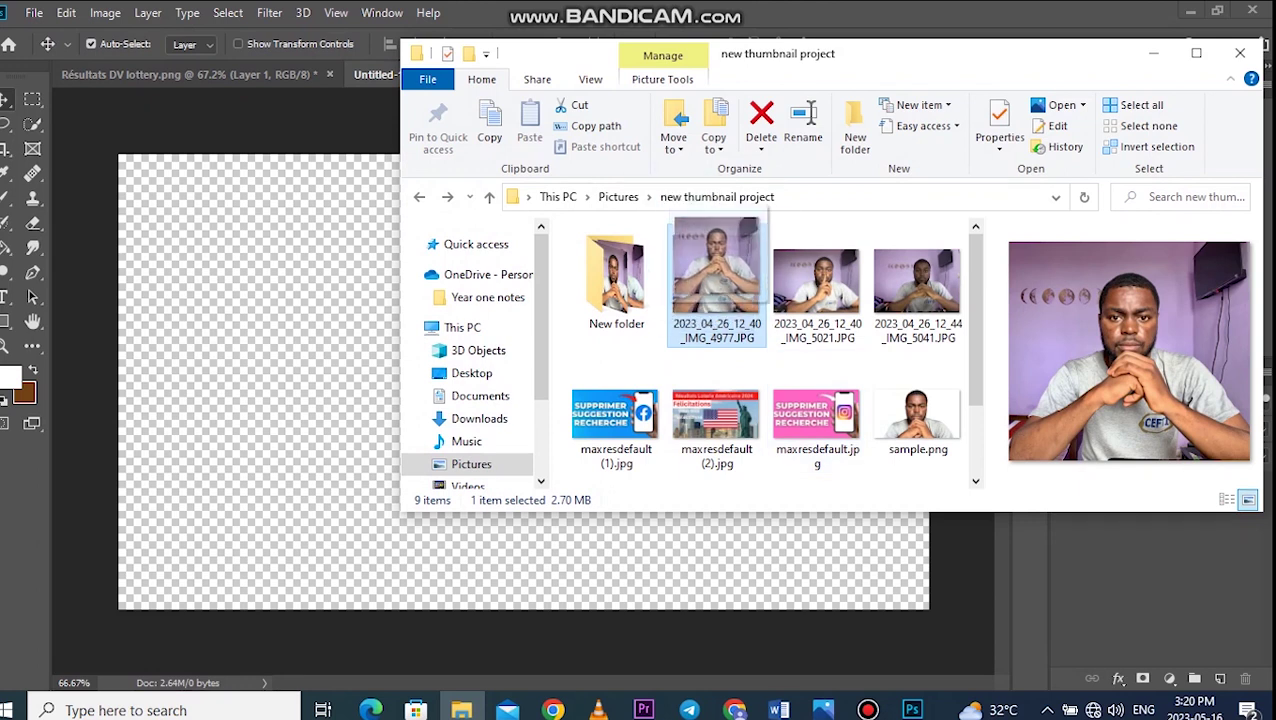
{"action": "left_click_drag", "start_coordinate": [715, 268], "coordinate": [300, 300]}
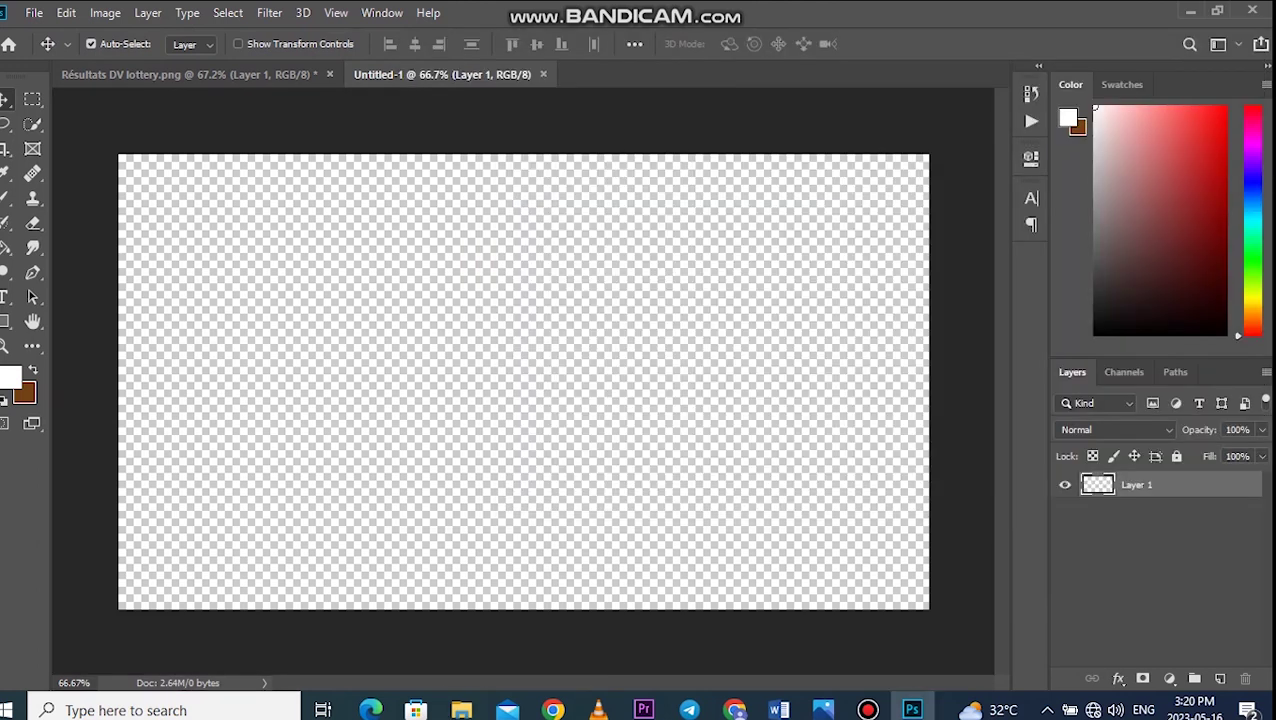
- Scale the placed photo to cover the canvas, centre it, and commit the transform
{"action": "left_click_drag", "start_coordinate": [272, 381], "coordinate": [103, 381]}
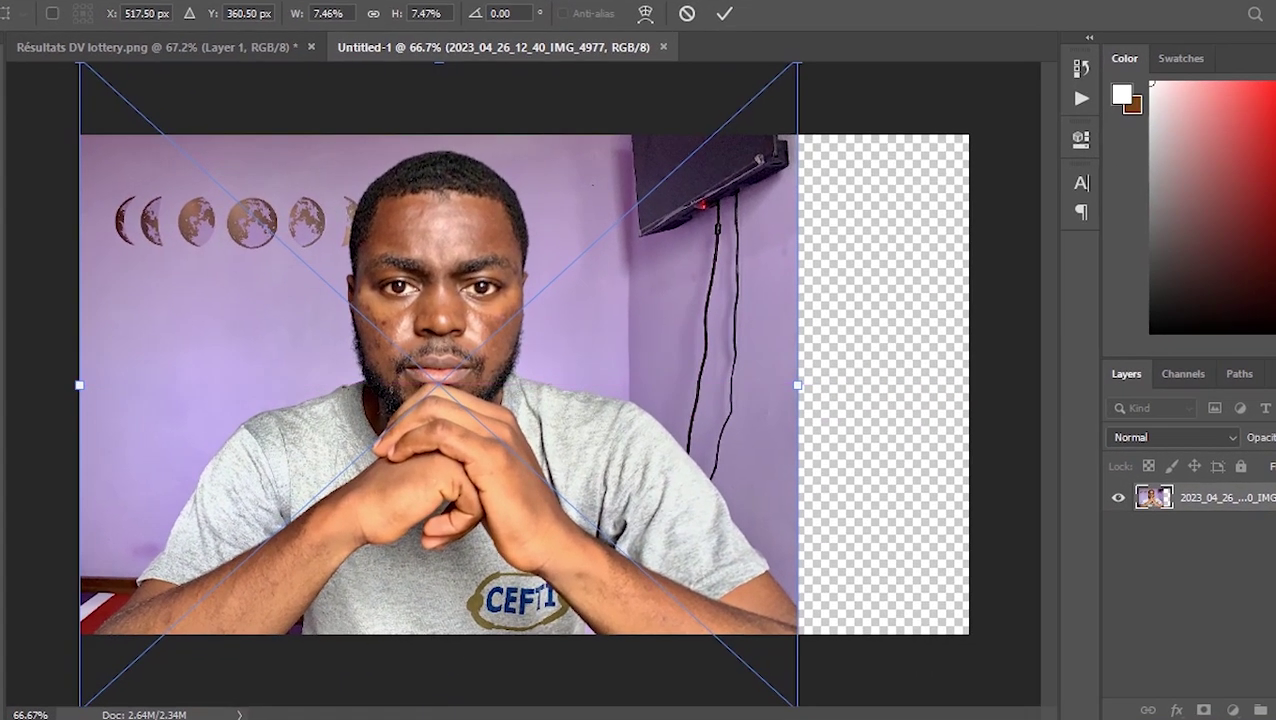
{"action": "left_click_drag", "start_coordinate": [809, 386], "coordinate": [1026, 389]}
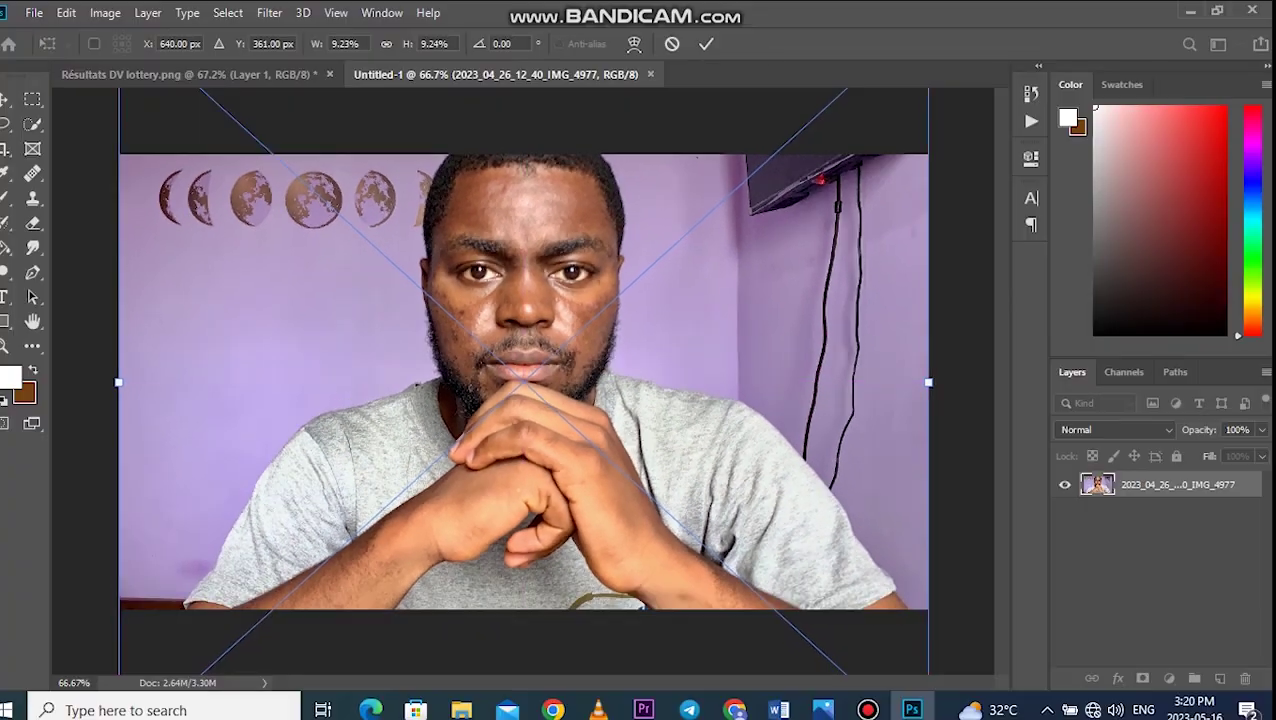
{"action": "left_click_drag", "start_coordinate": [817, 206], "coordinate": [802, 259]}
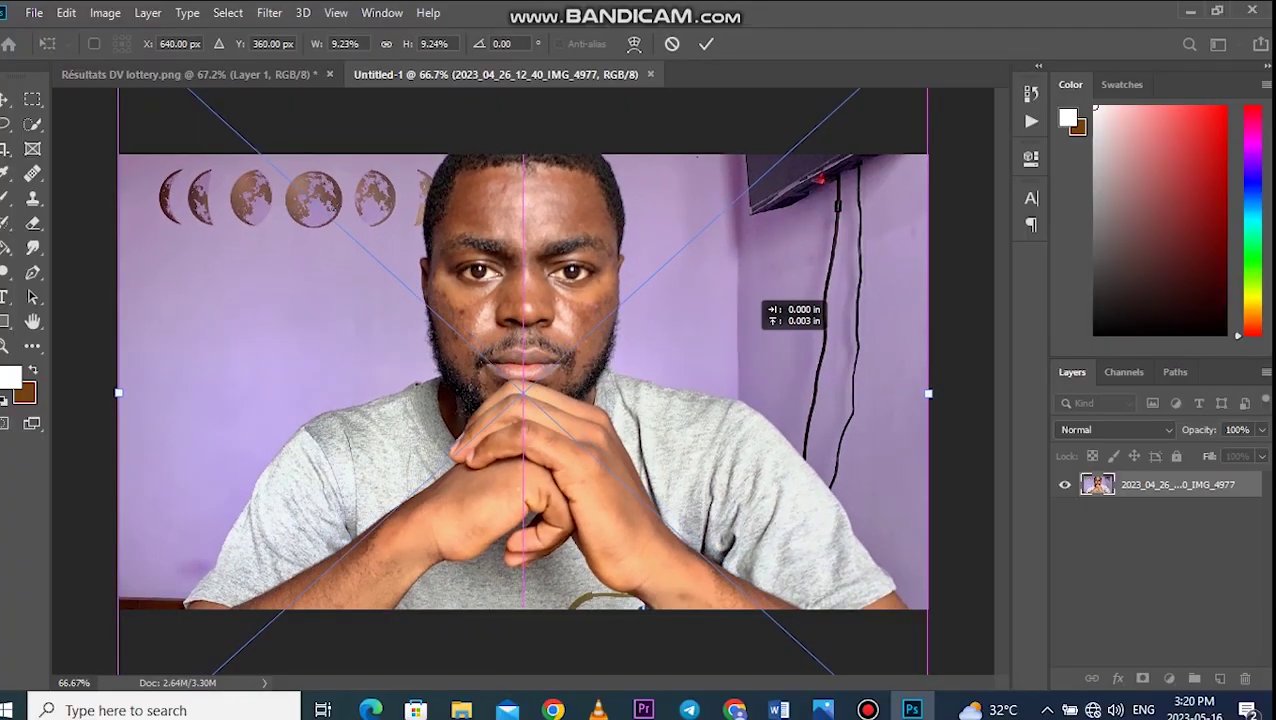
{"action": "left_click_drag", "start_coordinate": [744, 340], "coordinate": [753, 338]}
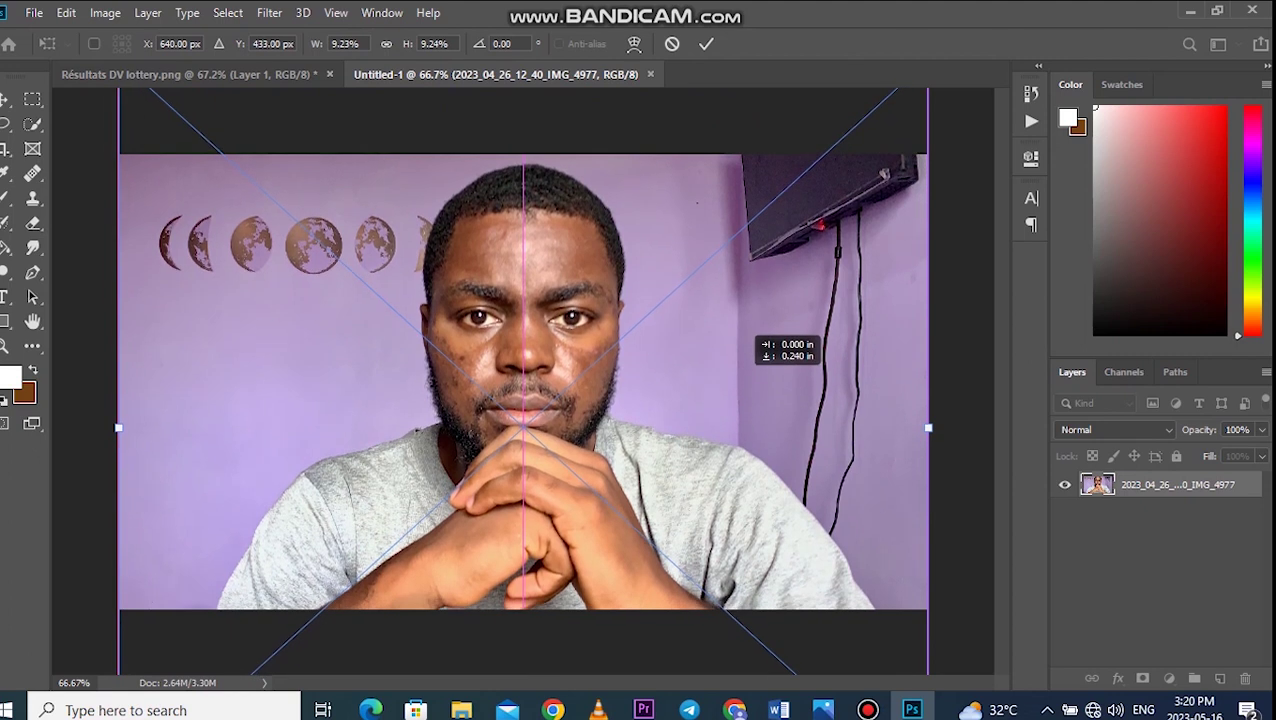
{"action": "left_click_drag", "start_coordinate": [753, 338], "coordinate": [753, 334]}
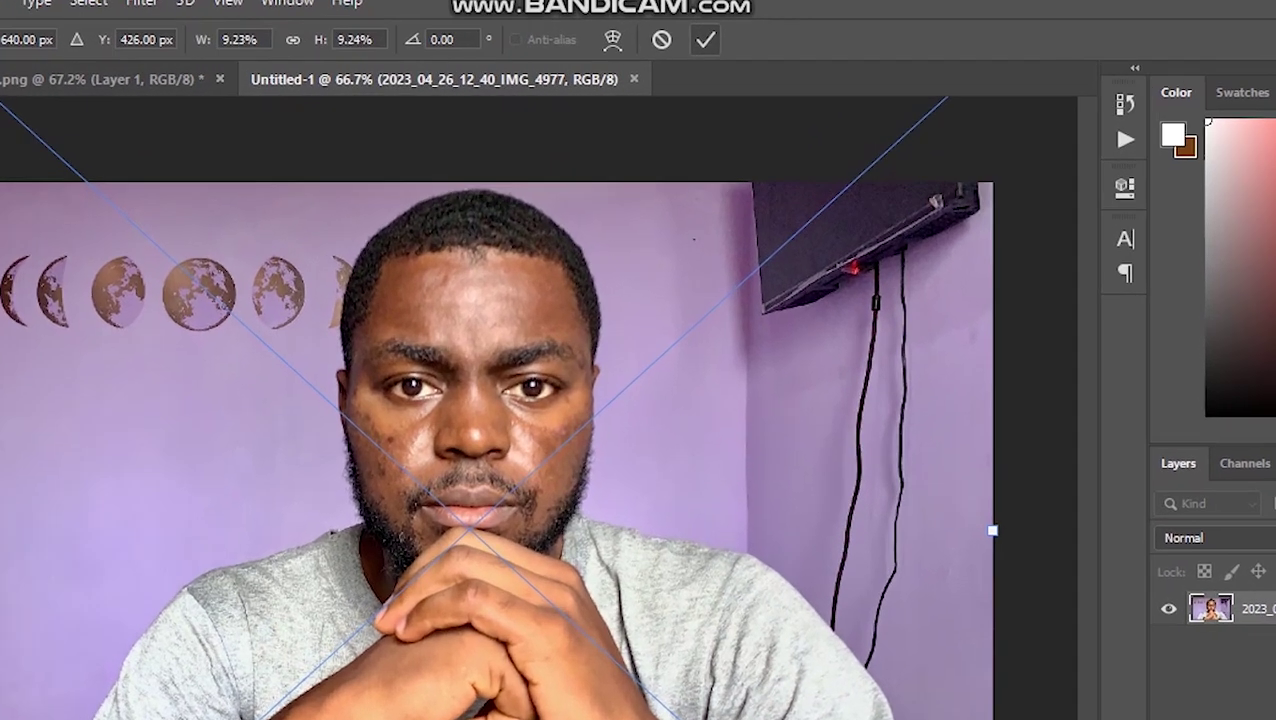
{"action": "key", "text": "Return"}
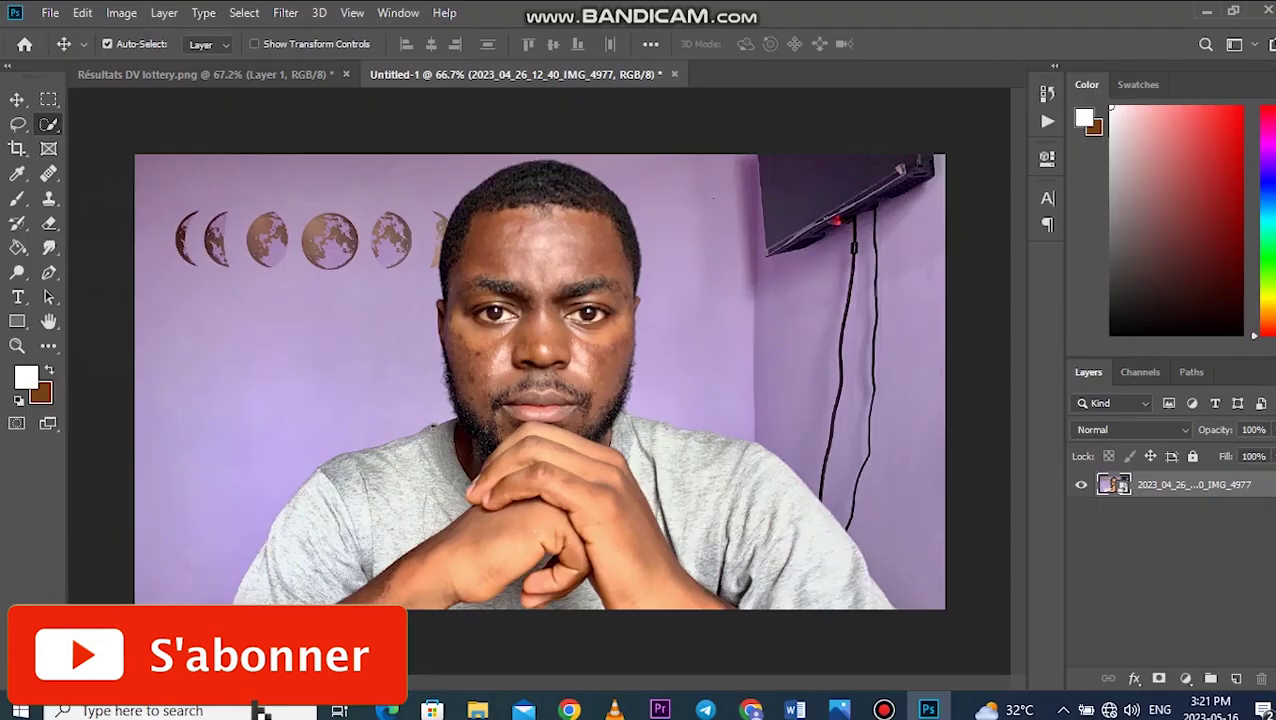
- Quick-select the man's hair, head, shoulders, shirt and hands, excluding the purple wall, and open Select and Mask
{"action": "left_click", "coordinate": [48, 124]}
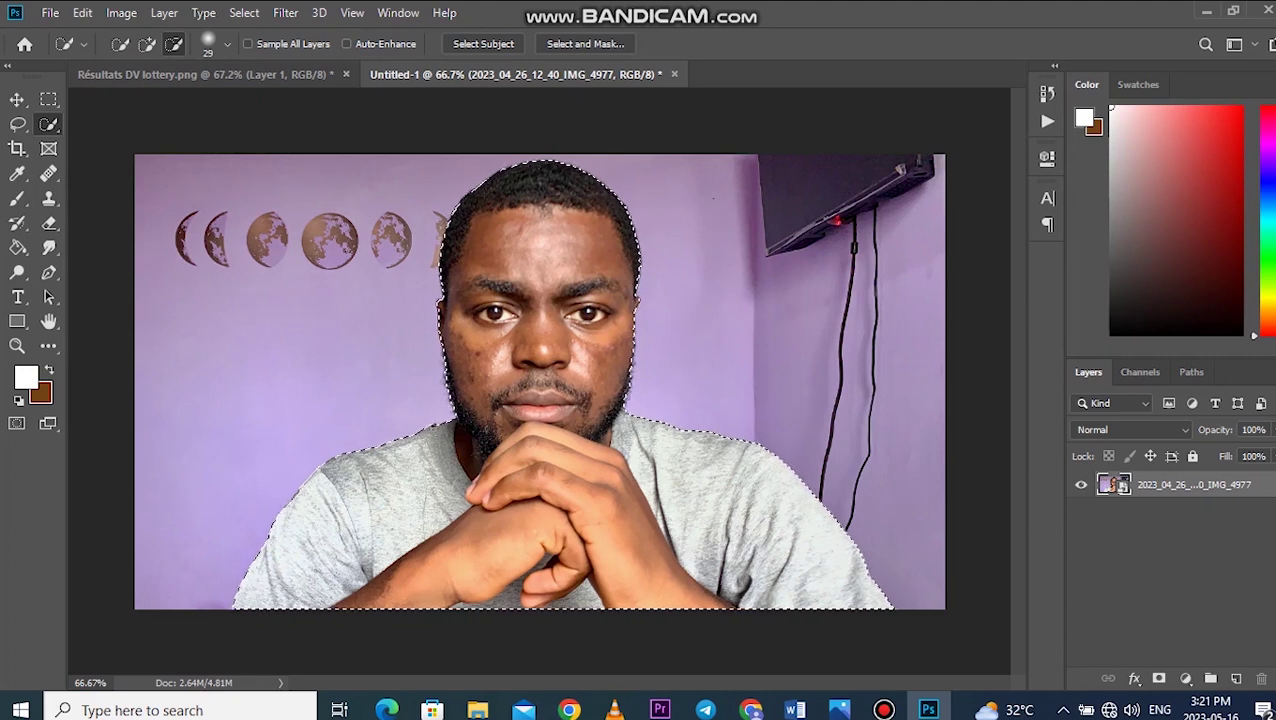
{"action": "scroll", "coordinate": [552, 365], "scroll_direction": "up", "scroll_amount": 1}
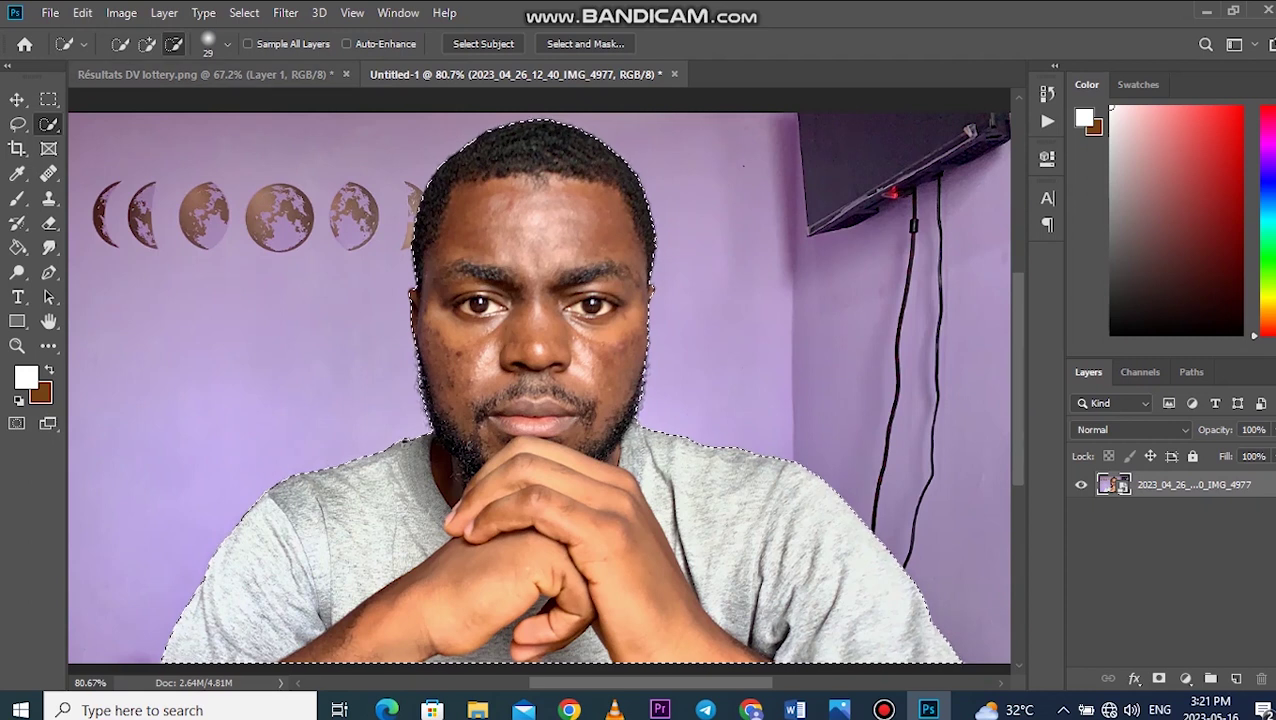
{"action": "key", "text": "alt"}
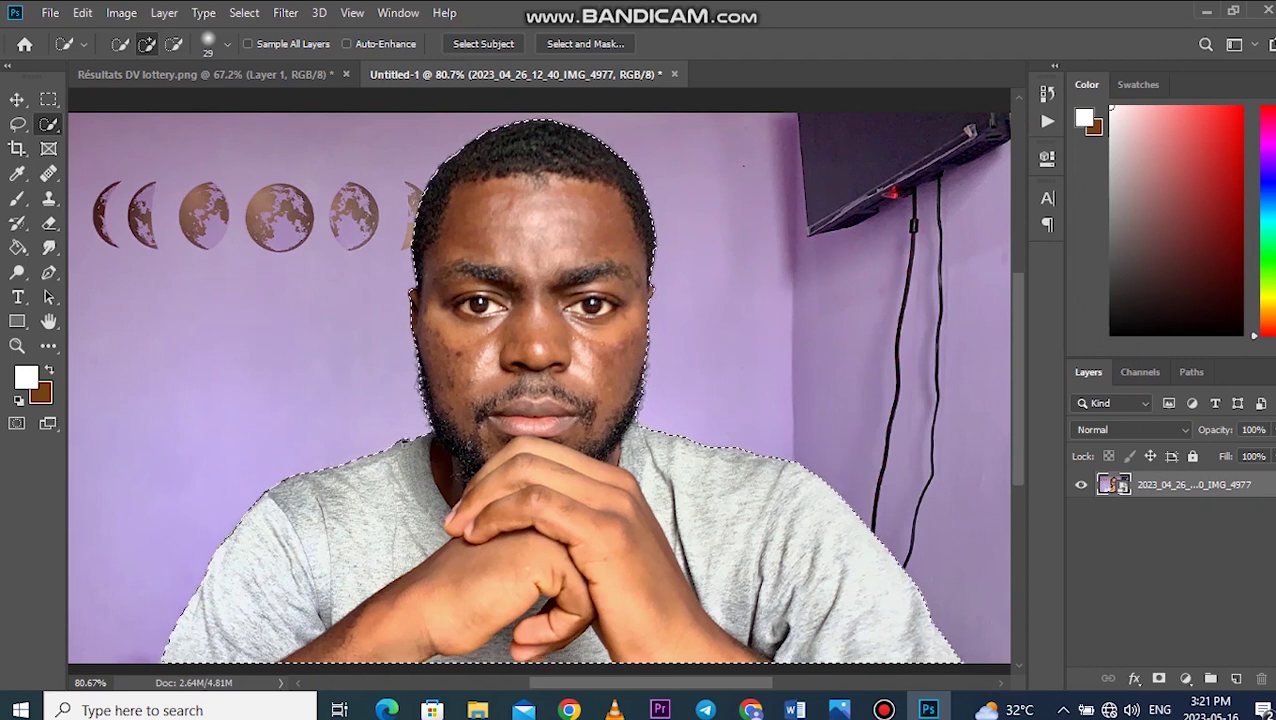
{"action": "key", "text": "ctrl+minus"}
{"action": "scroll", "coordinate": [540, 381], "scroll_direction": "up", "scroll_amount": 1}
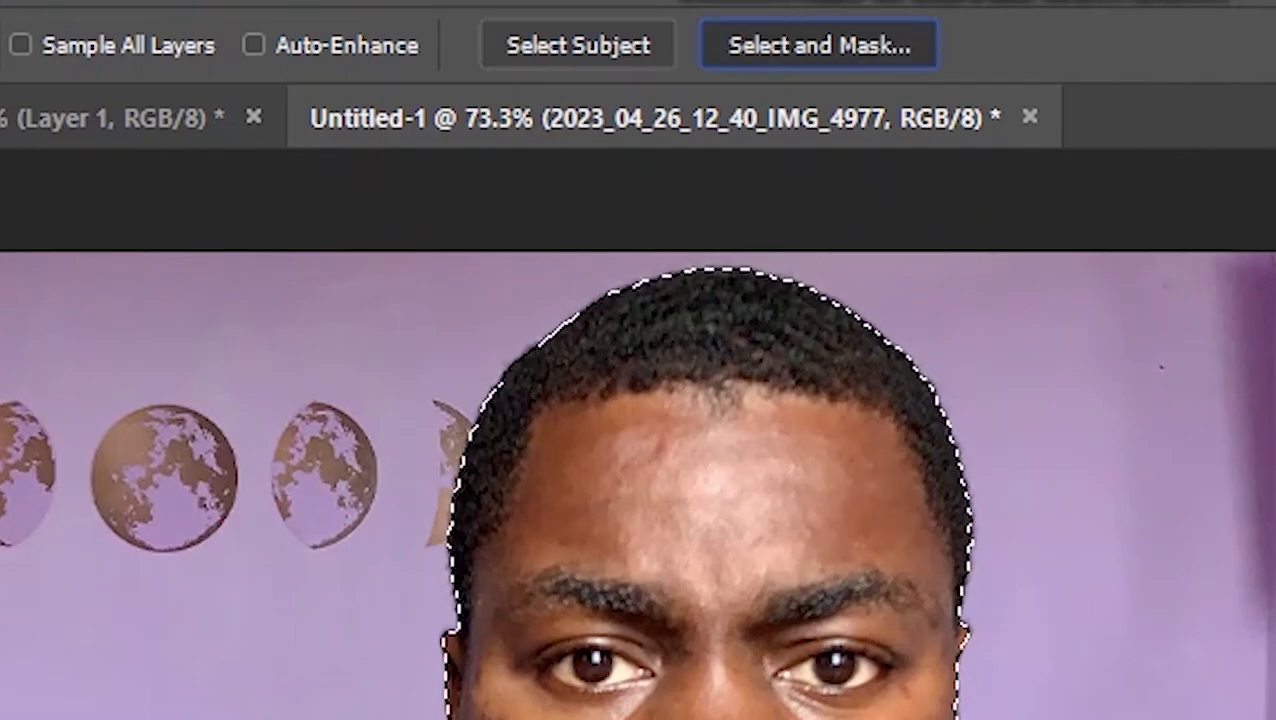
{"action": "left_click", "coordinate": [819, 45]}
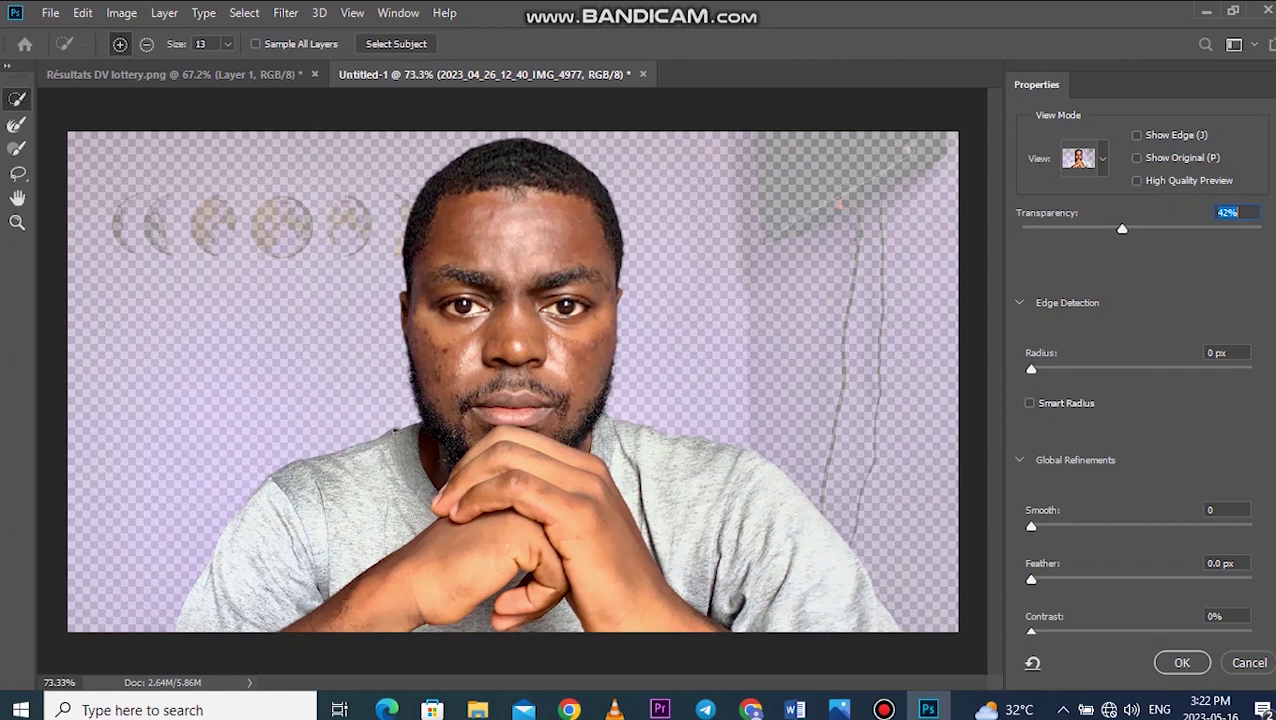
- Set the Select and Mask overlay transparency to 58% and accept the refined selection
{"action": "type", "text": "99"}
{"action": "key", "text": "Return"}
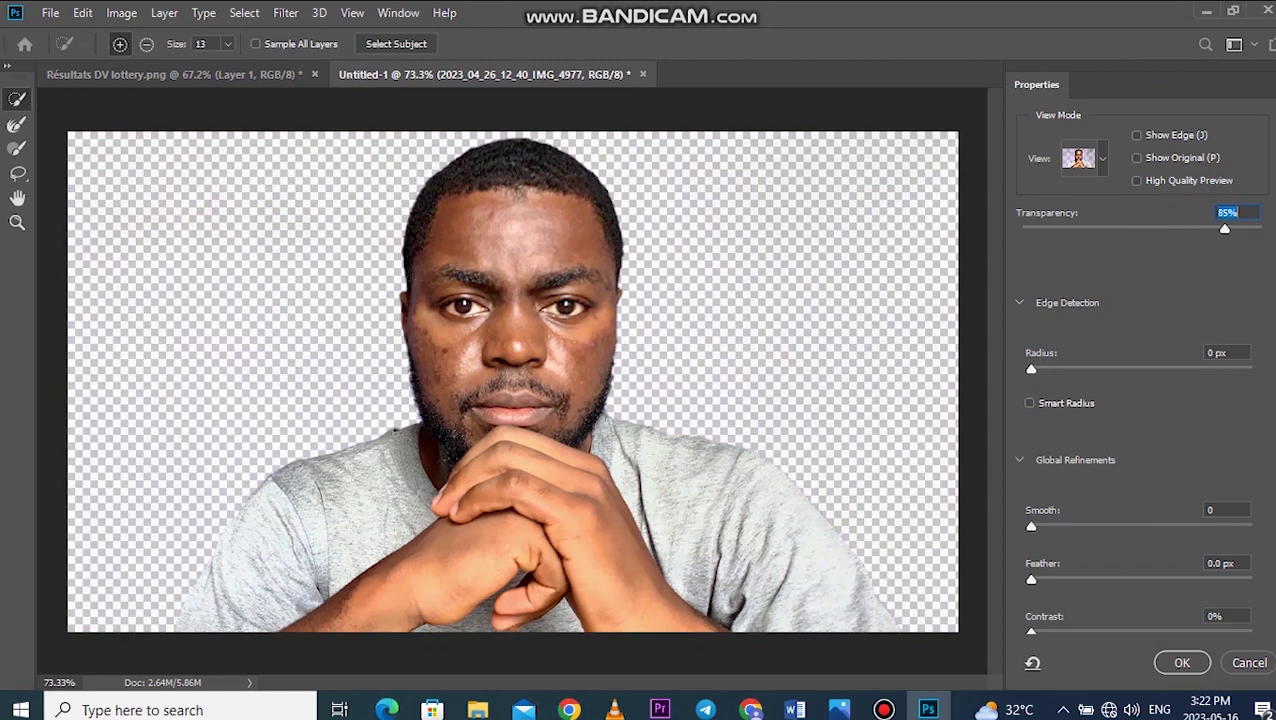
{"action": "type", "text": "48"}
{"action": "key", "text": "Return"}
{"action": "key", "text": "shift+Up"}
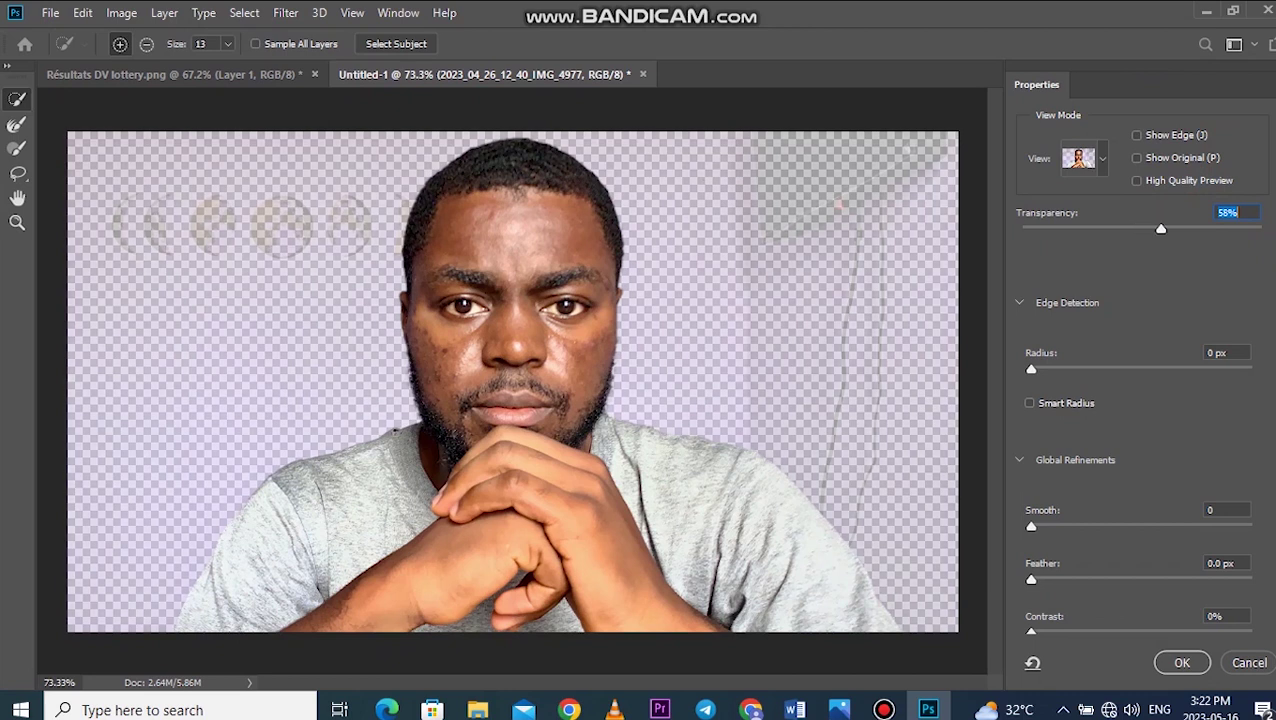
{"action": "key", "text": "Return"}
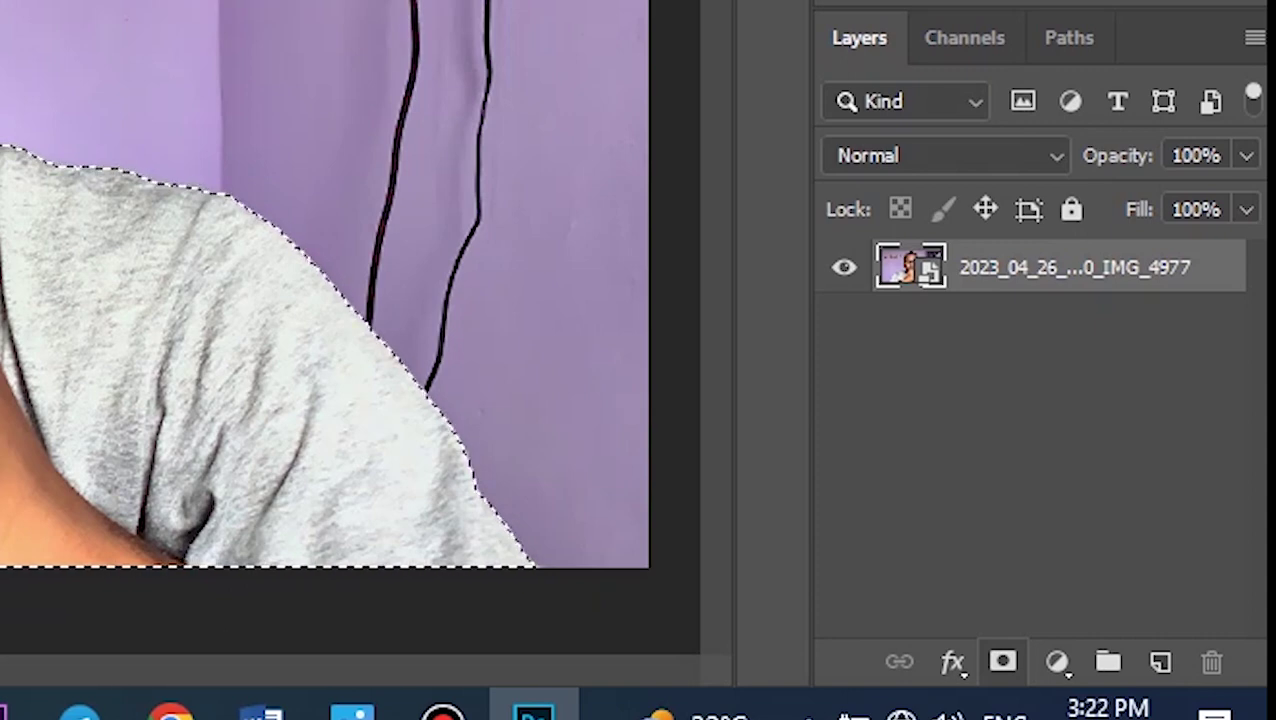
- Add a layer mask to hide the purple wall and bring the original photo alongside
{"action": "left_click", "coordinate": [1158, 678]}
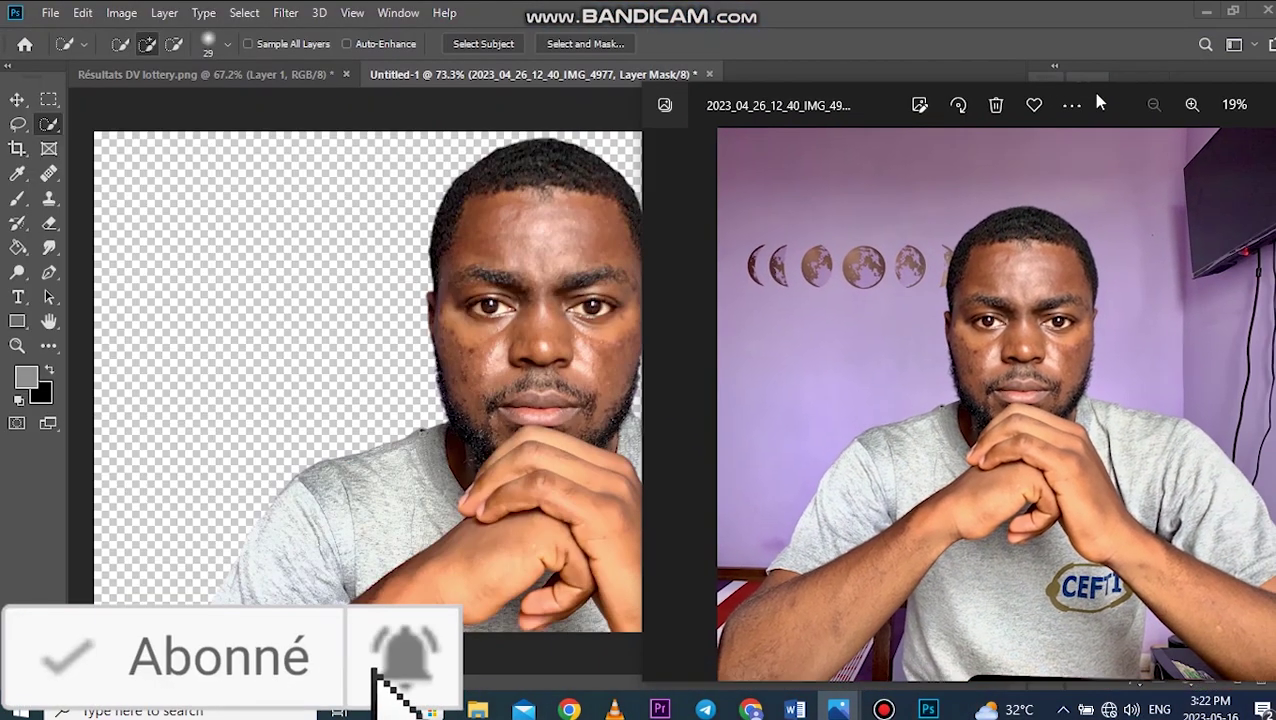
{"action": "left_click_drag", "start_coordinate": [1170, 133], "coordinate": [1063, 68]}
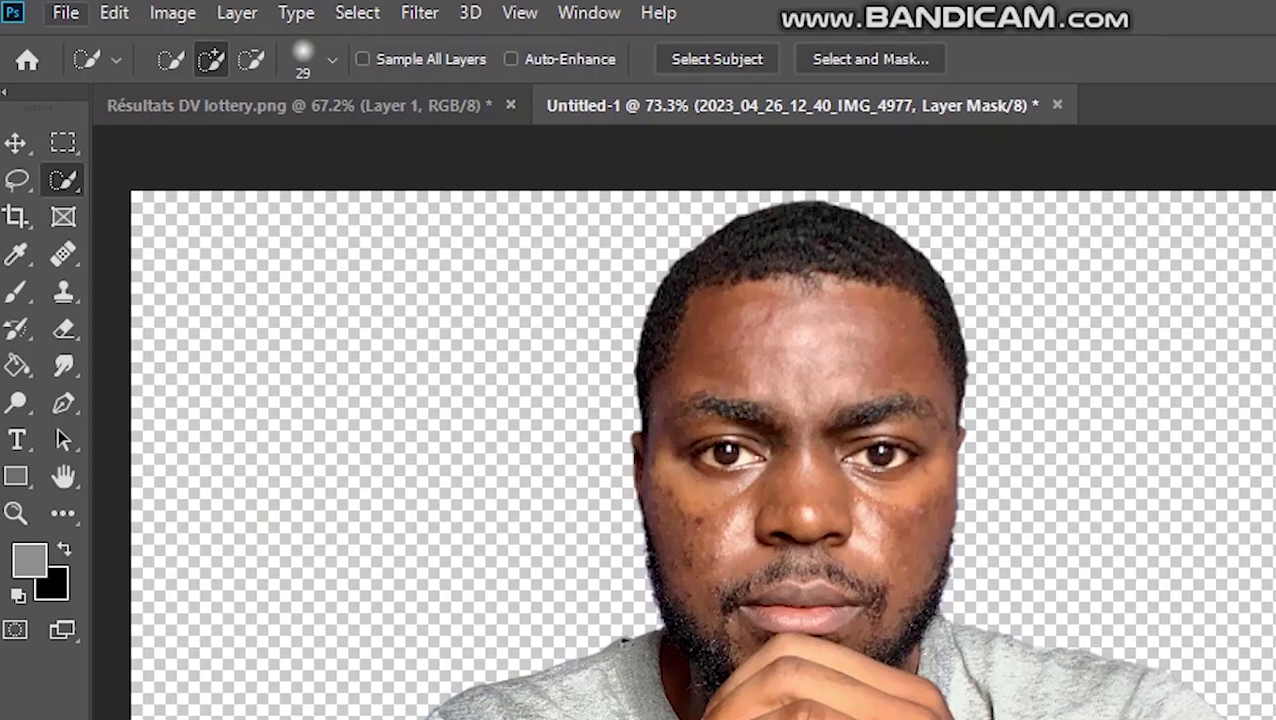
{"action": "left_click", "coordinate": [50, 13]}
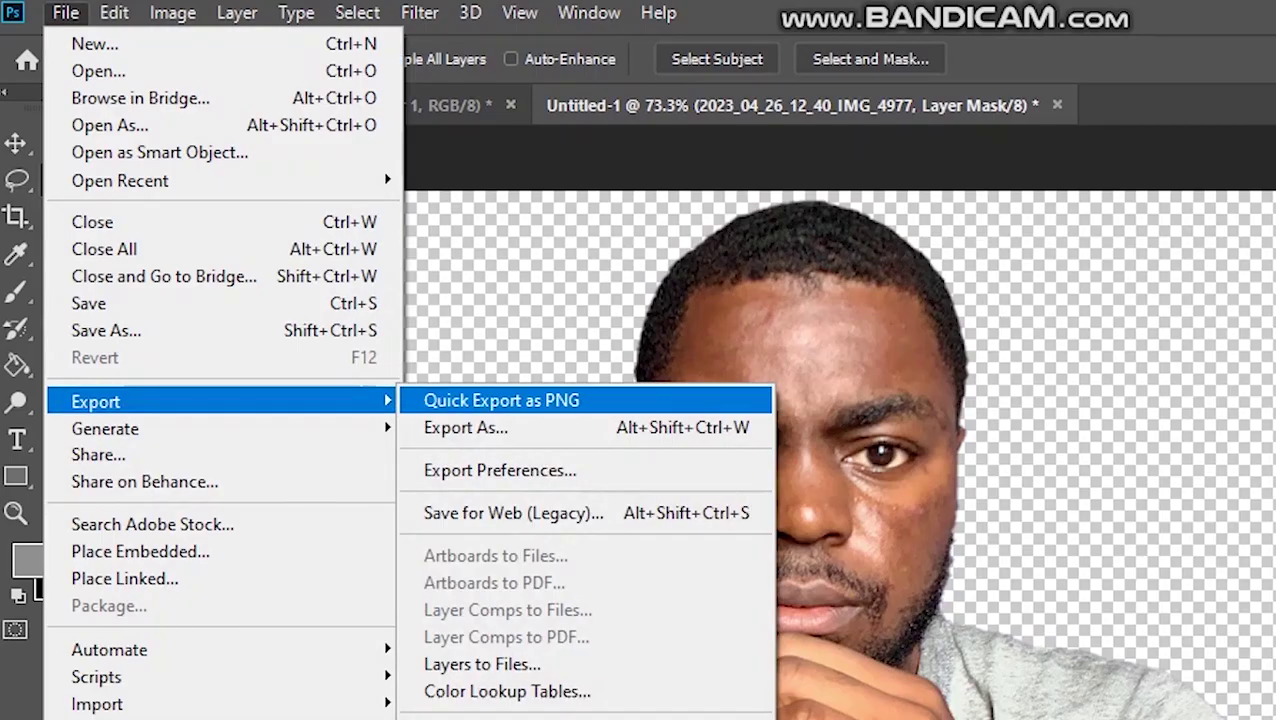
- Quick Export the cut-out as a PNG named image 2.png in the 3D Objects folder
{"action": "left_click", "coordinate": [500, 400]}
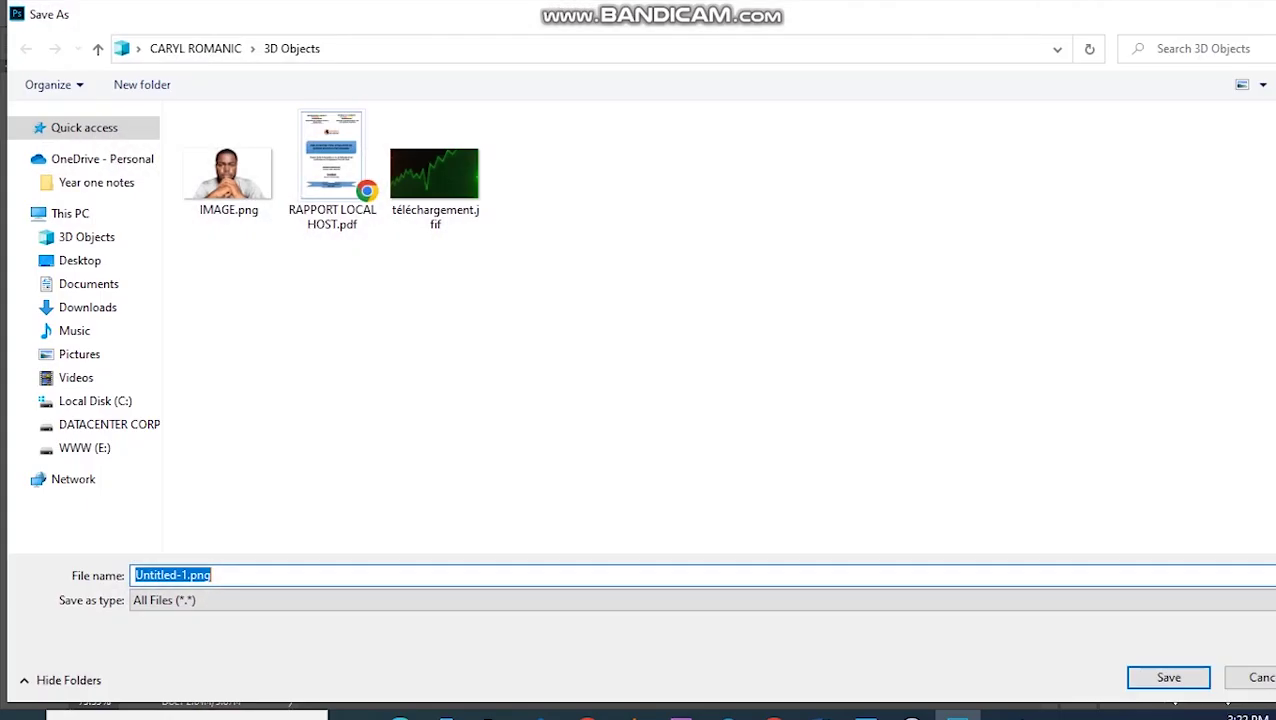
{"action": "left_click", "coordinate": [191, 575]}
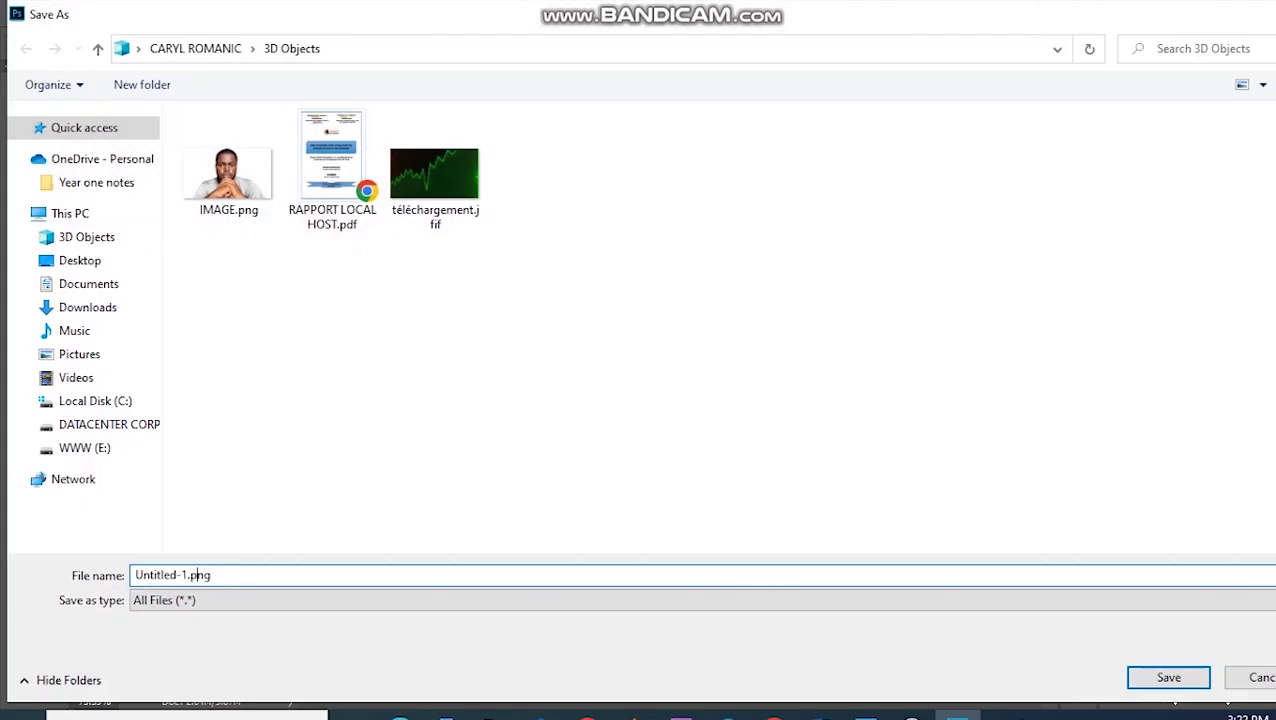
{"action": "left_click", "coordinate": [87, 237]}
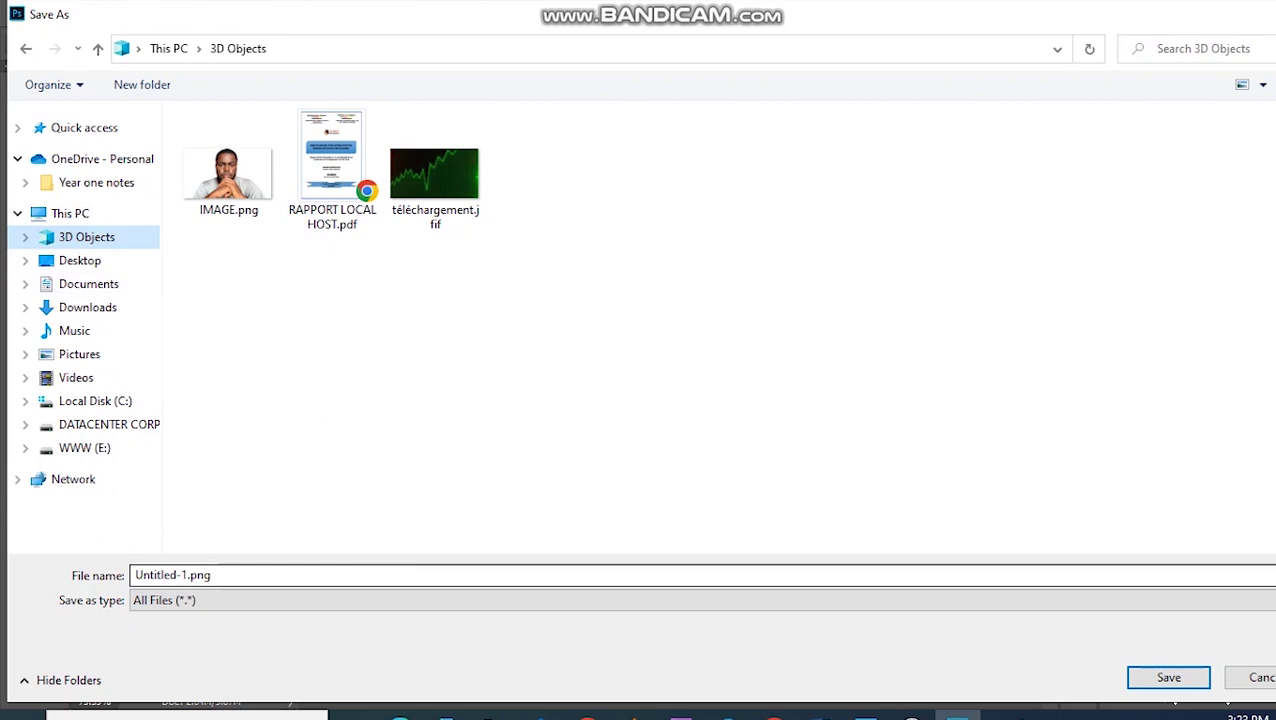
{"action": "left_click", "coordinate": [172, 575]}
{"action": "left_click", "coordinate": [145, 575]}
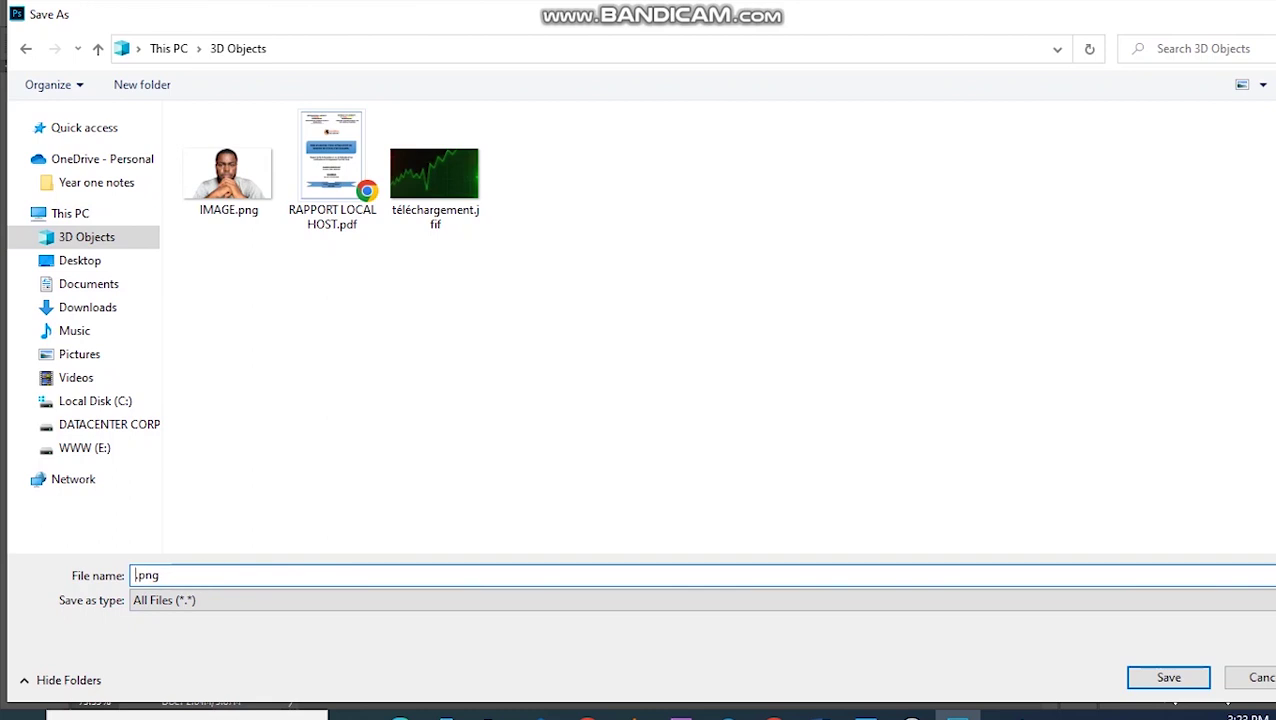
{"action": "type", "text": "image"}
{"action": "key", "text": "Return"}
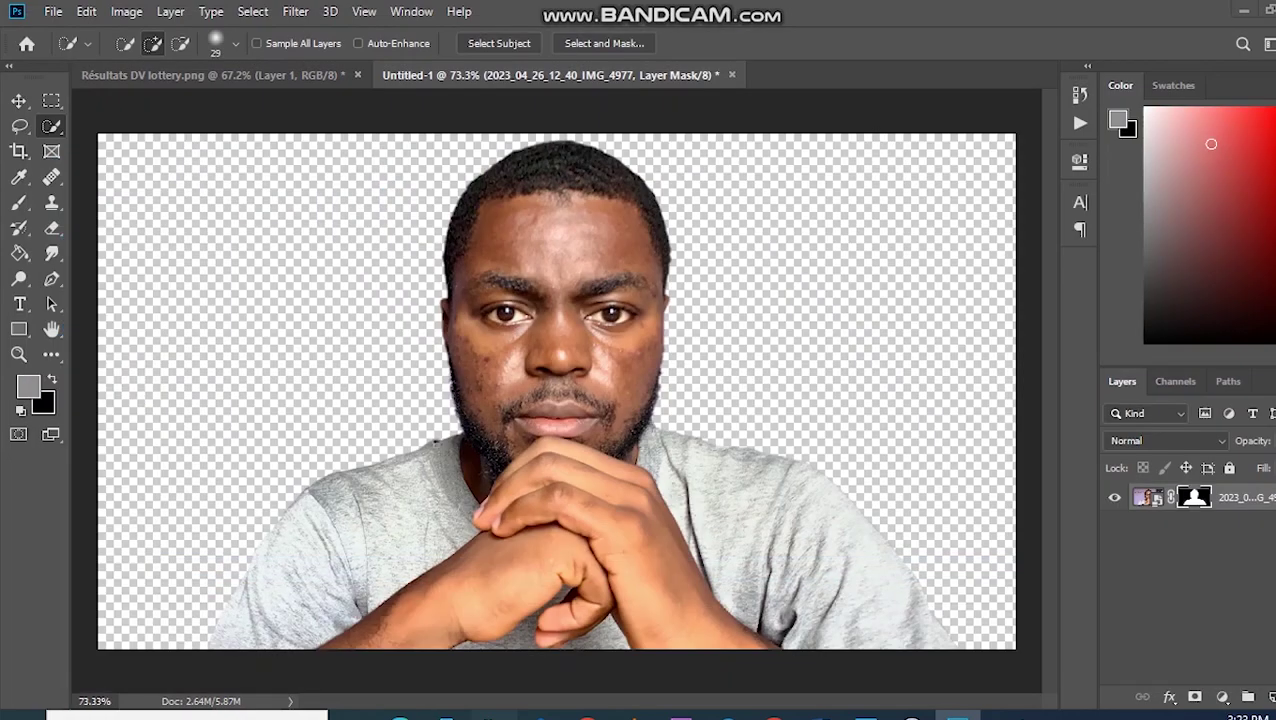
- Open image 2.png from 3D Objects in the photo viewer, then minimize Photoshop and Explorer
{"action": "left_click", "coordinate": [490, 713]}
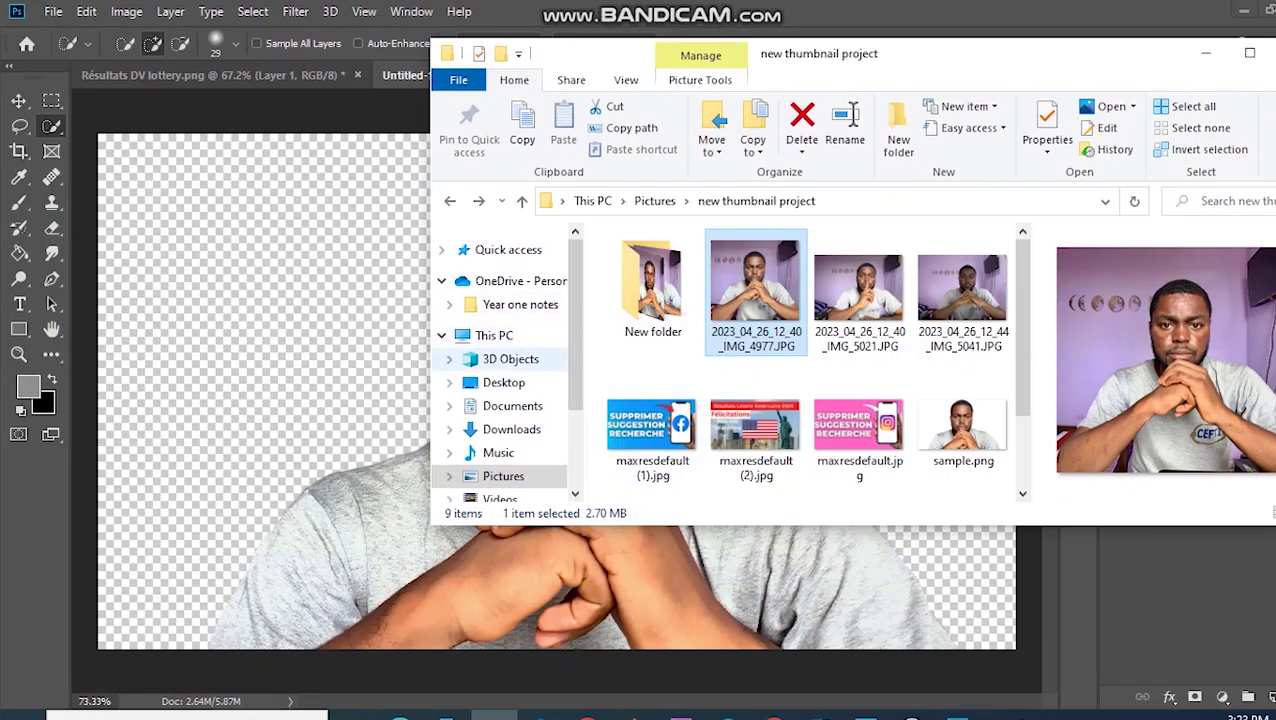
{"action": "left_click", "coordinate": [510, 358]}
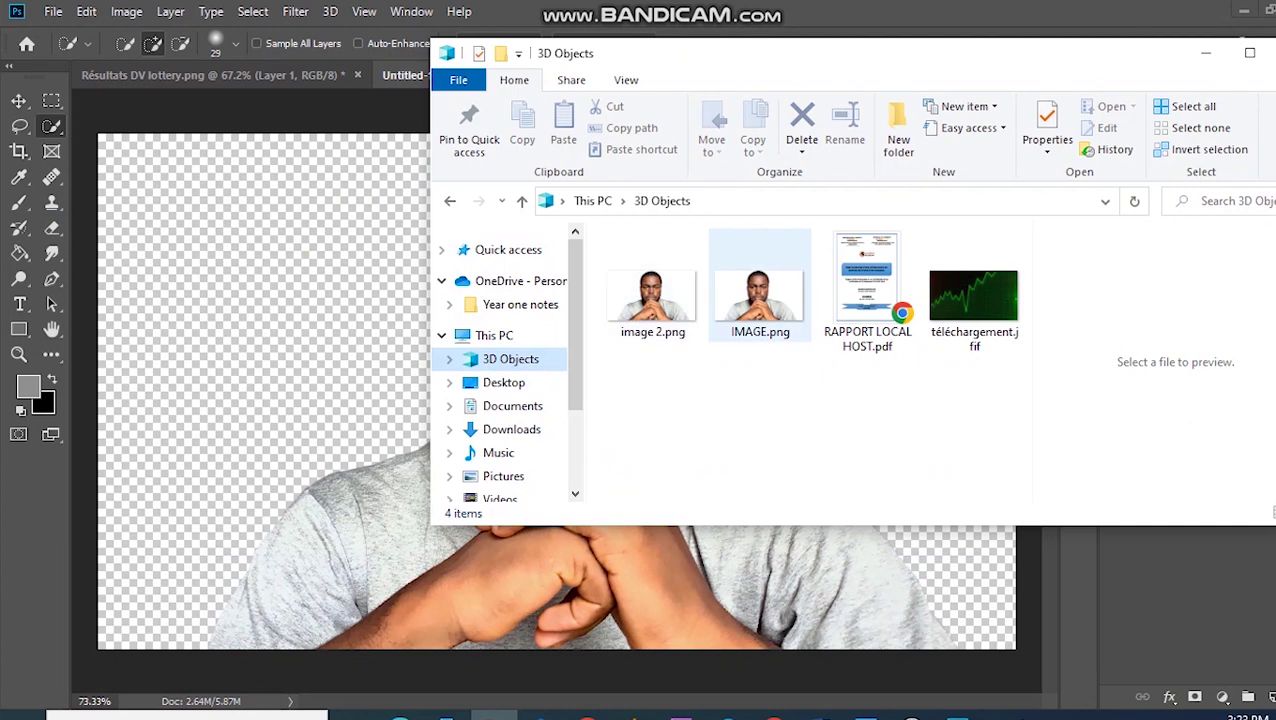
{"action": "left_click", "coordinate": [652, 290]}
{"action": "double_click", "coordinate": [652, 290]}
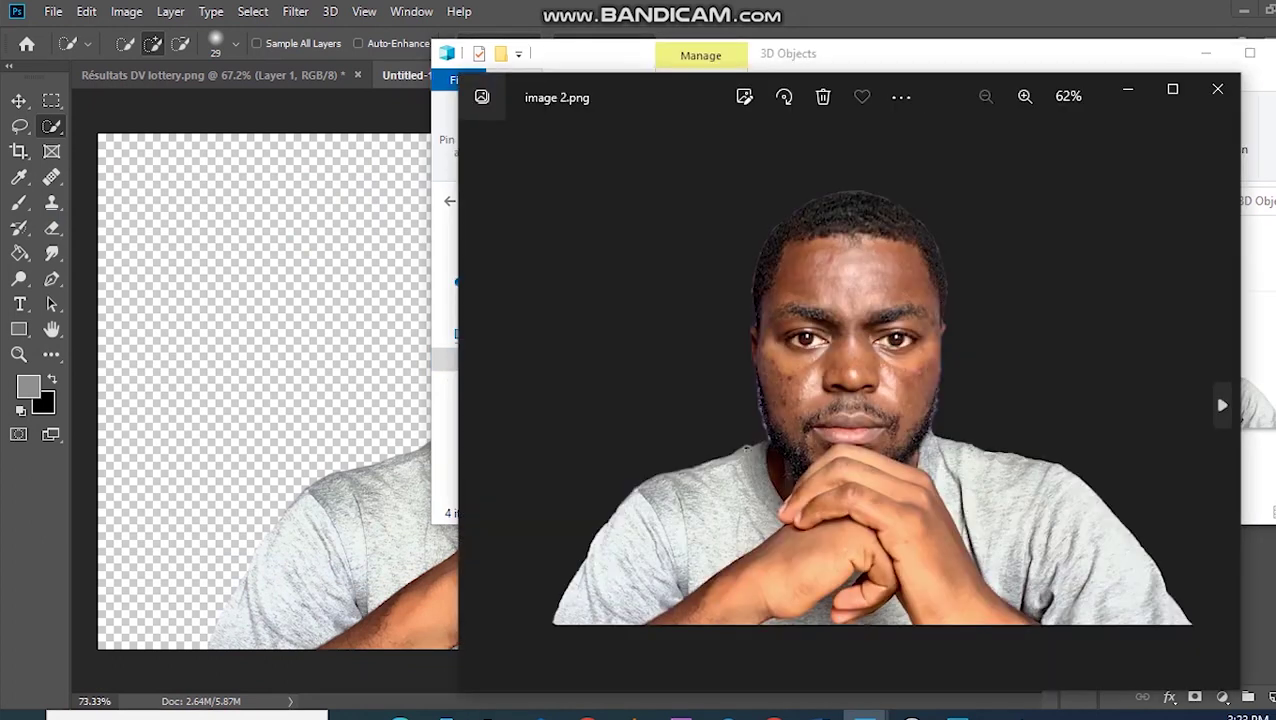
{"action": "left_click", "coordinate": [1243, 10]}
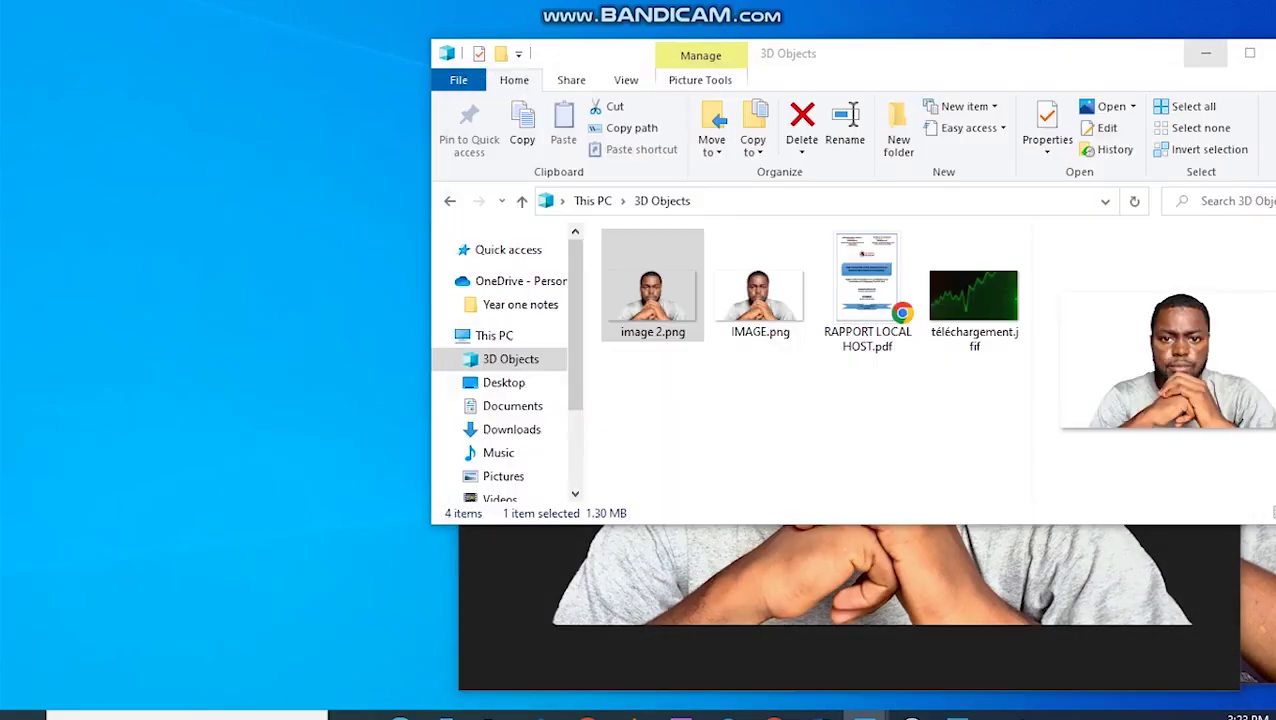
{"action": "left_click", "coordinate": [1205, 53]}
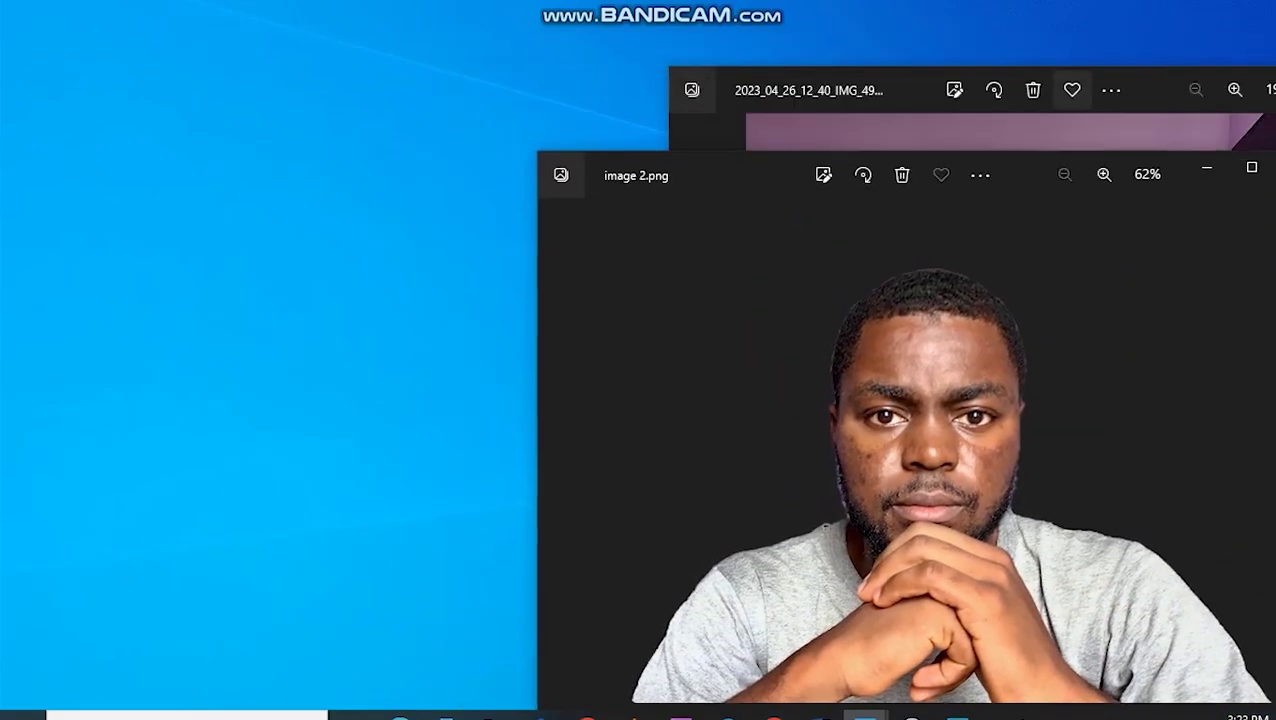
- Place the original purple-wall portrait on the left and image 2.png on the right
{"action": "left_click_drag", "start_coordinate": [1161, 88], "coordinate": [406, 32]}
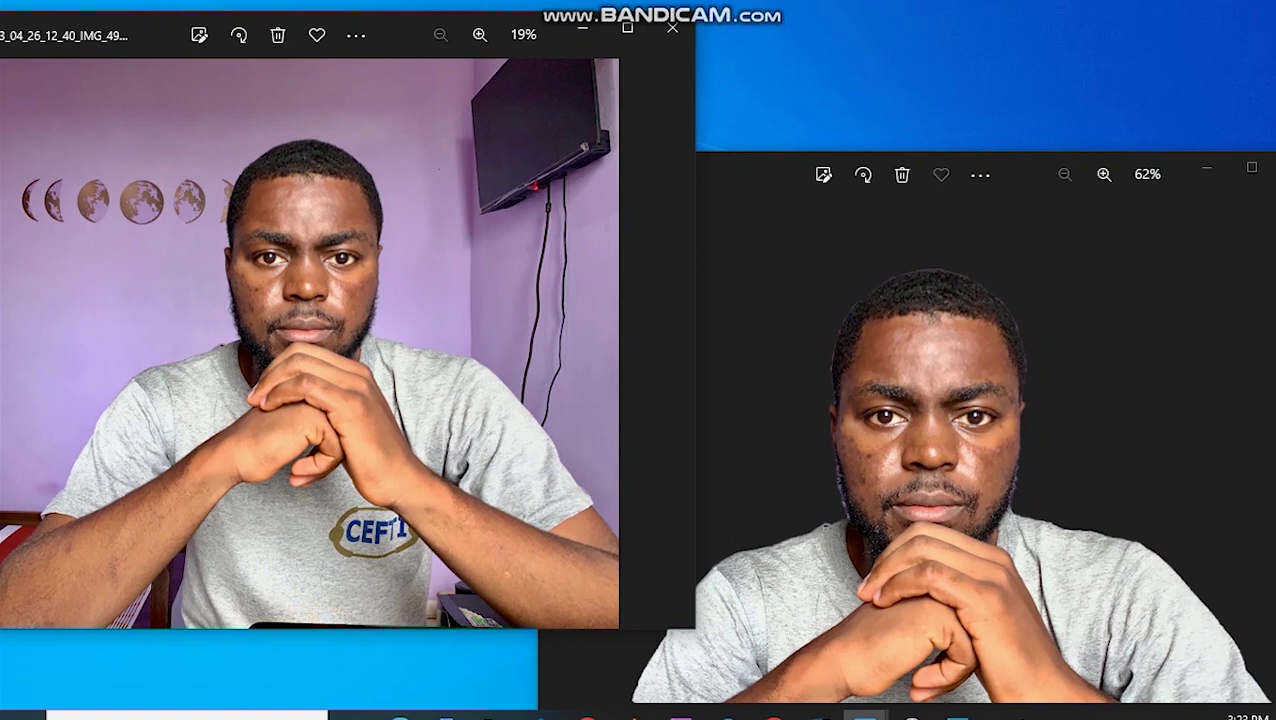
{"action": "key", "text": "super+Up"}
{"action": "key", "text": "super+Down"}
{"action": "mouse_move", "coordinate": [1028, 174]}
{"action": "left_mouse_down"}
{"action": "mouse_move", "coordinate": [1072, 59]}
{"action": "mouse_move", "coordinate": [1095, 41]}
{"action": "left_mouse_up"}
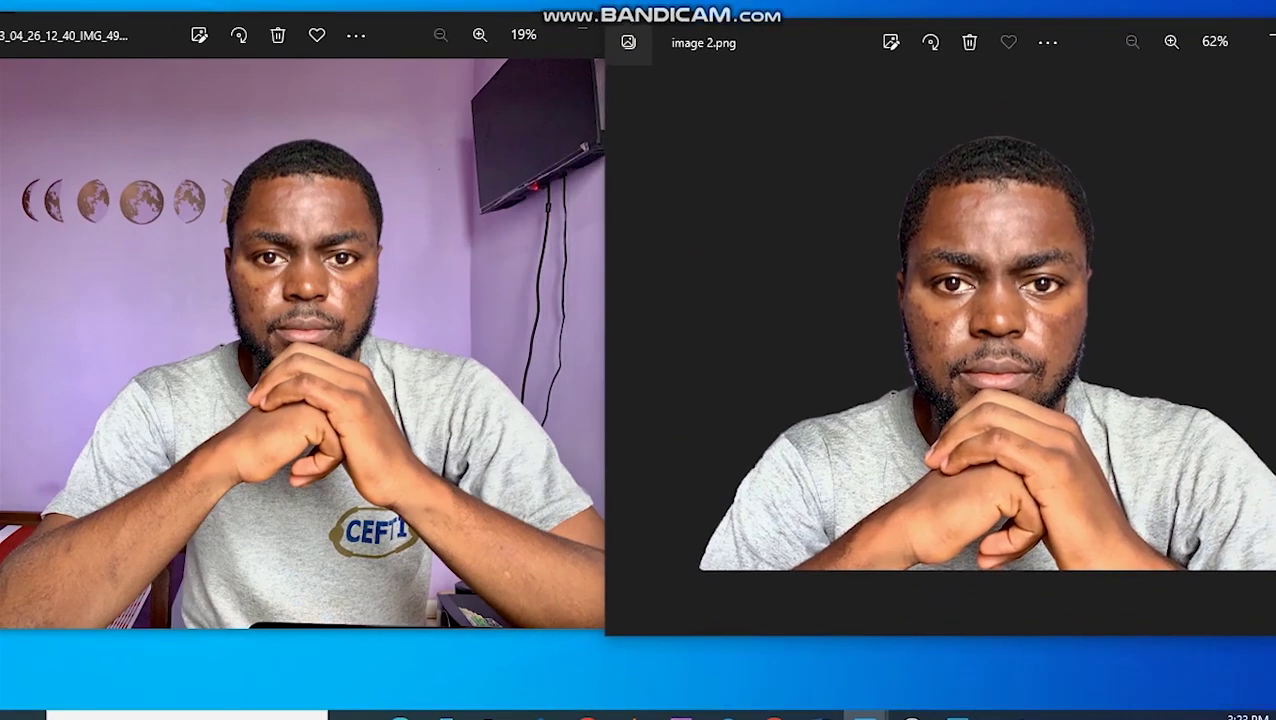